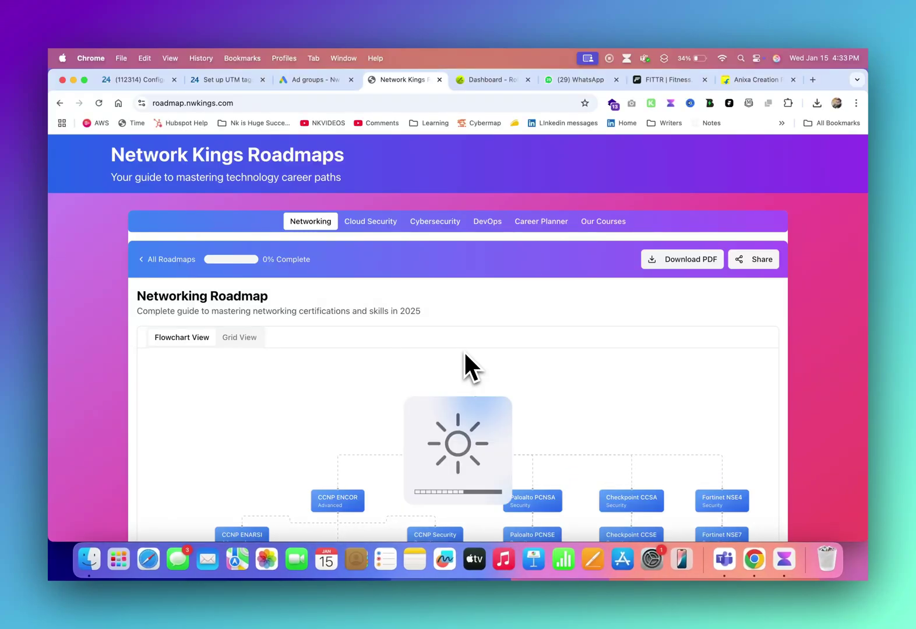
- Scroll down to show the whole Networking Roadmap flowchart, from CCNA to Python for Network Engineers
key("F2")
key("F2")
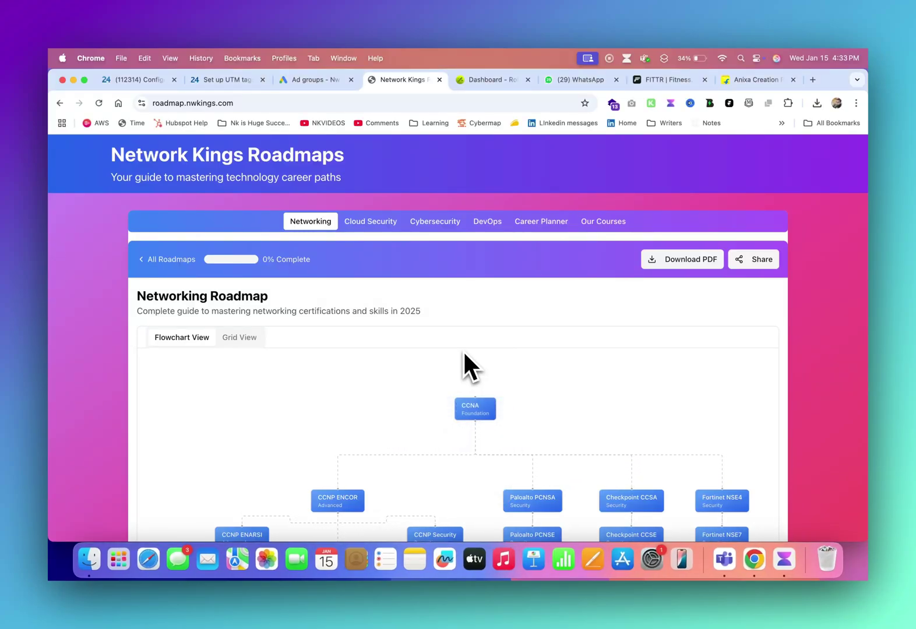
left_click(241, 104)
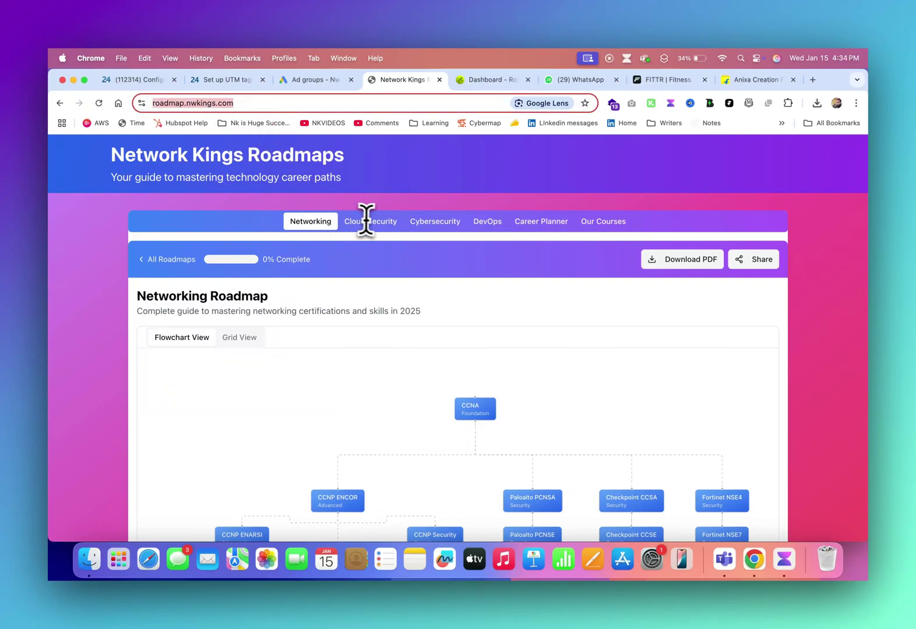
scroll(447, 284, "down", 5)
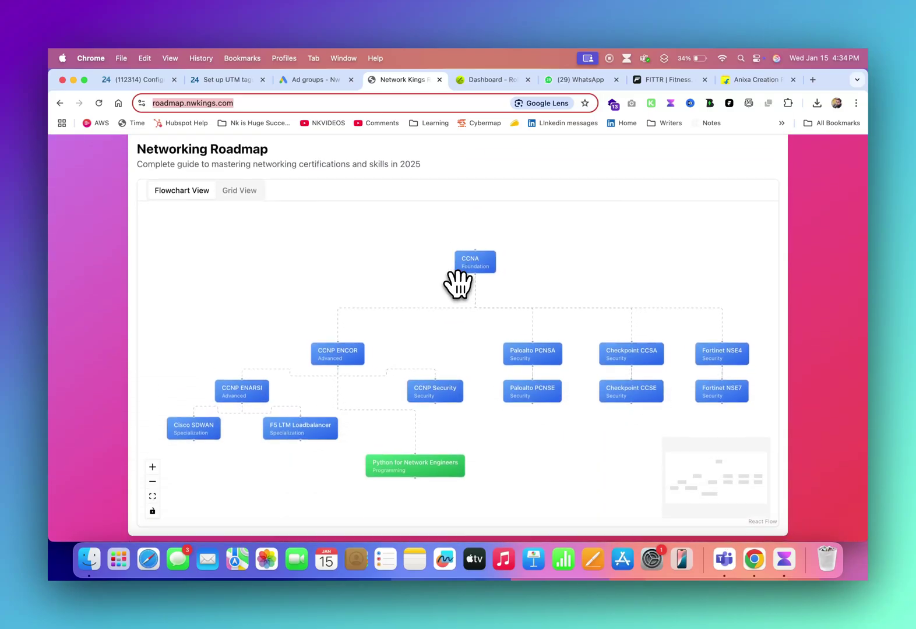
scroll(458, 284, "down", 2)
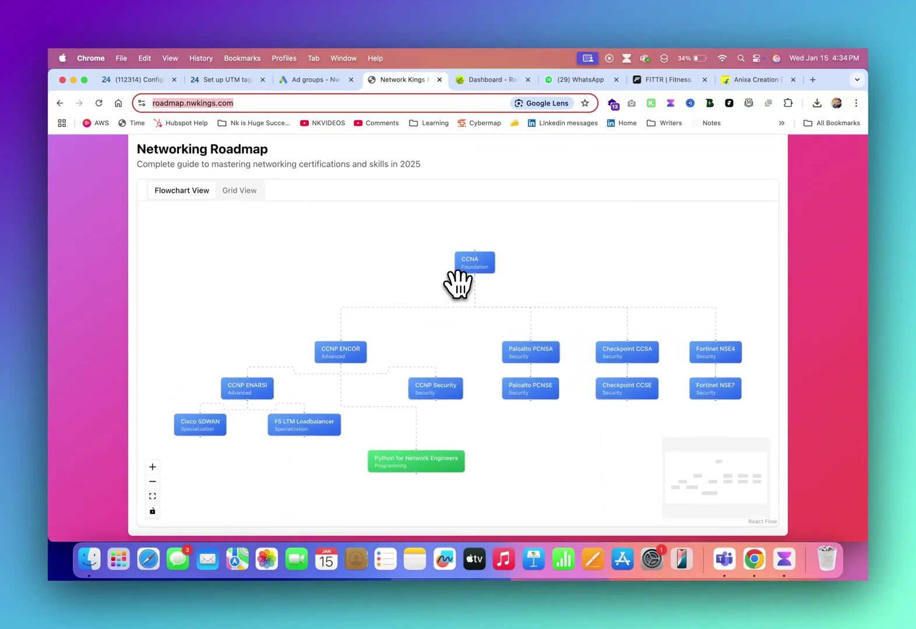
- Reposition the CCNA, CCNP ENCOR, CCNP ENARSI, F5 LTM and Python nodes, placing ENARSI beside ENCOR
left_click_drag(481, 266, 423, 236)
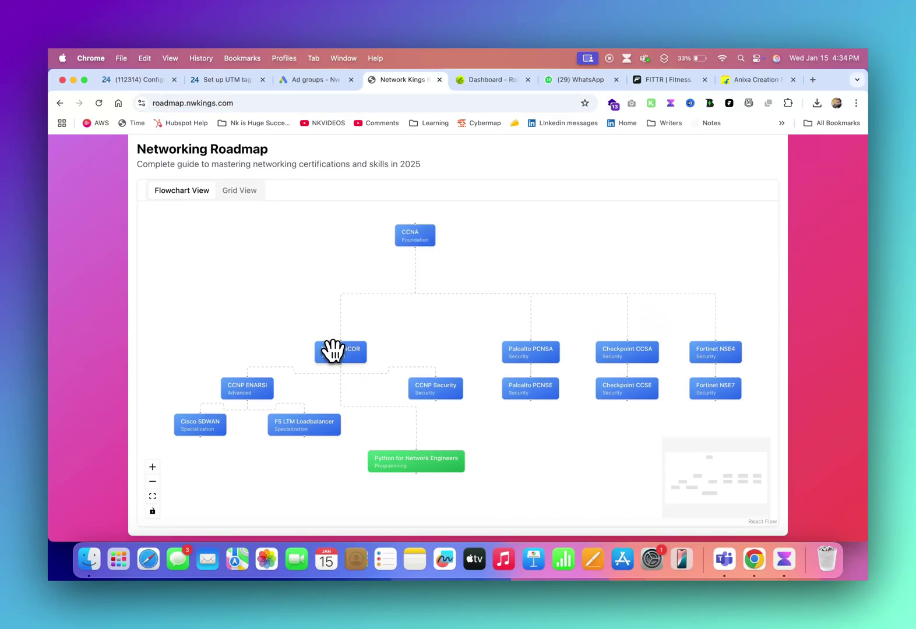
left_click_drag(332, 350, 327, 283)
left_click_drag(251, 382, 231, 288)
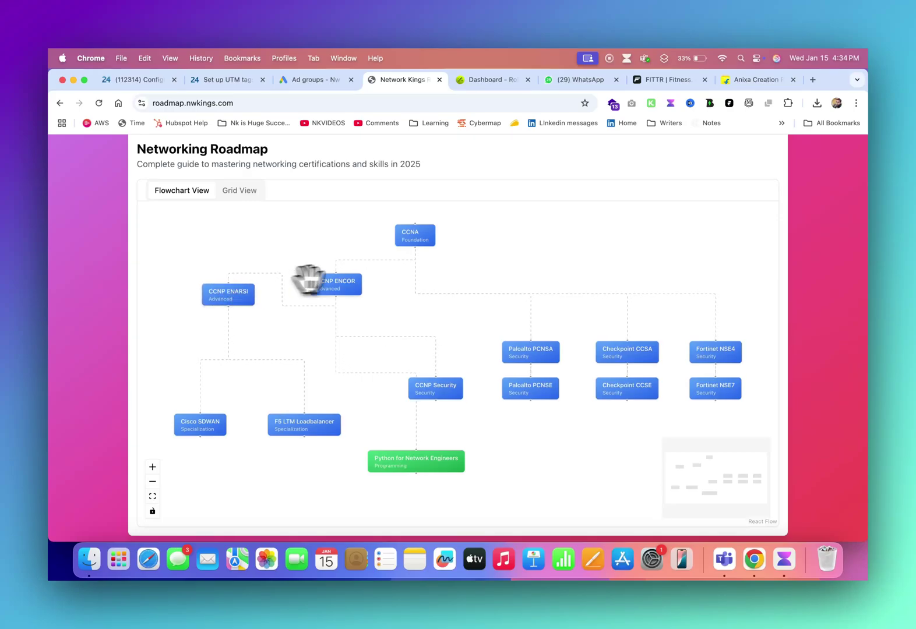
left_click_drag(343, 284, 343, 289)
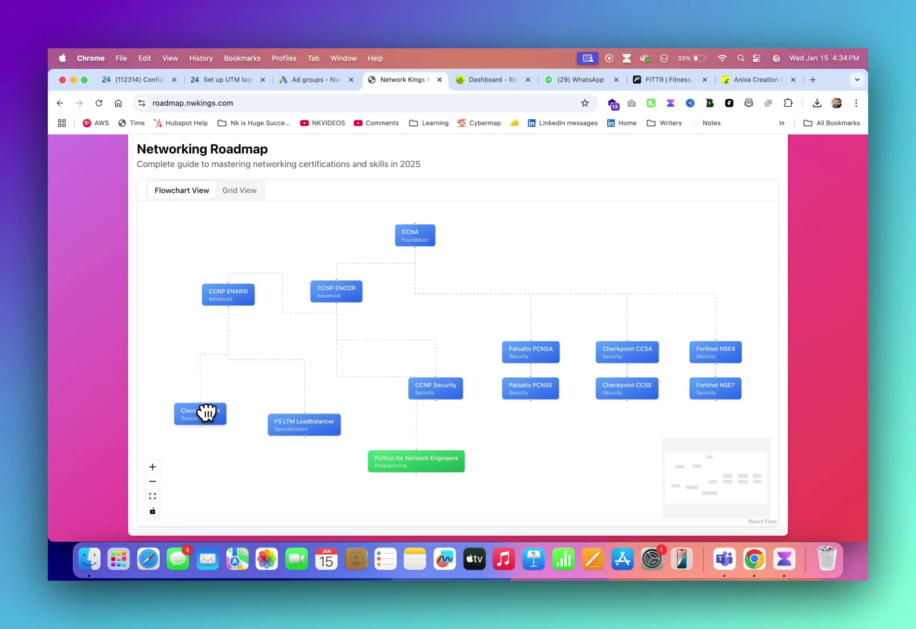
left_click_drag(299, 425, 302, 424)
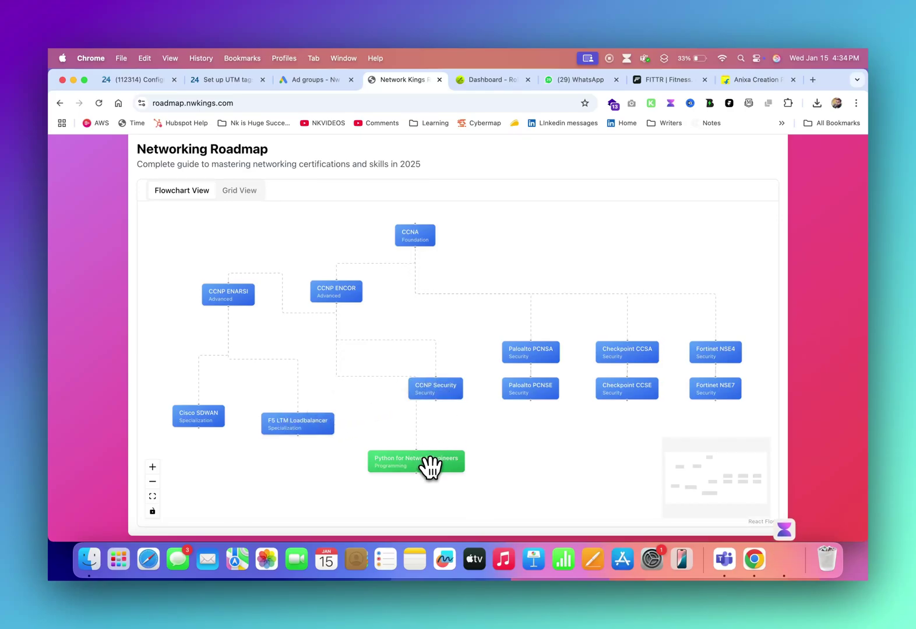
left_click_drag(432, 464, 403, 483)
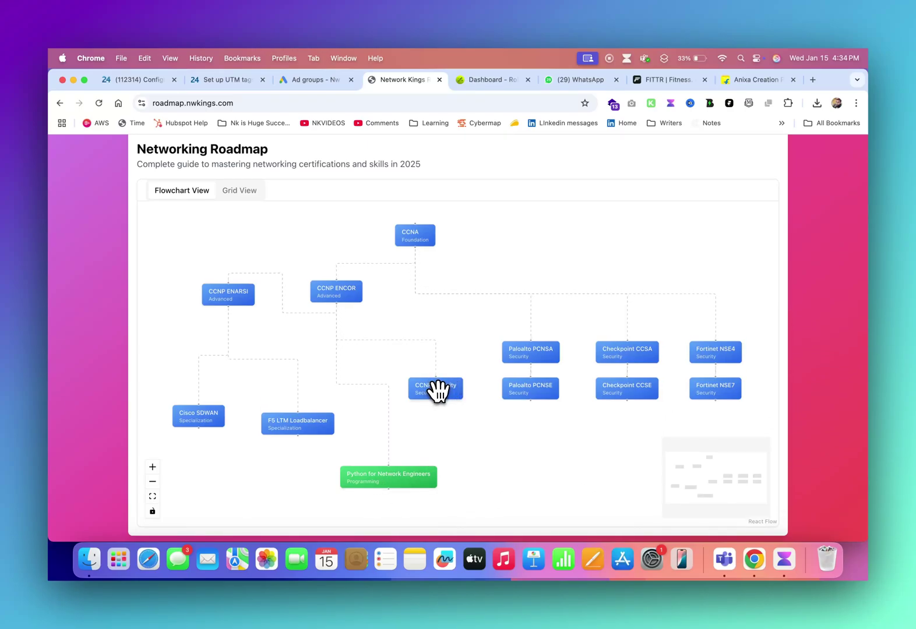
- Move the CCNP Security, Paloalto PCNSE, Checkpoint CCSE and Fortinet NSE7 nodes lower
left_click_drag(438, 391, 449, 423)
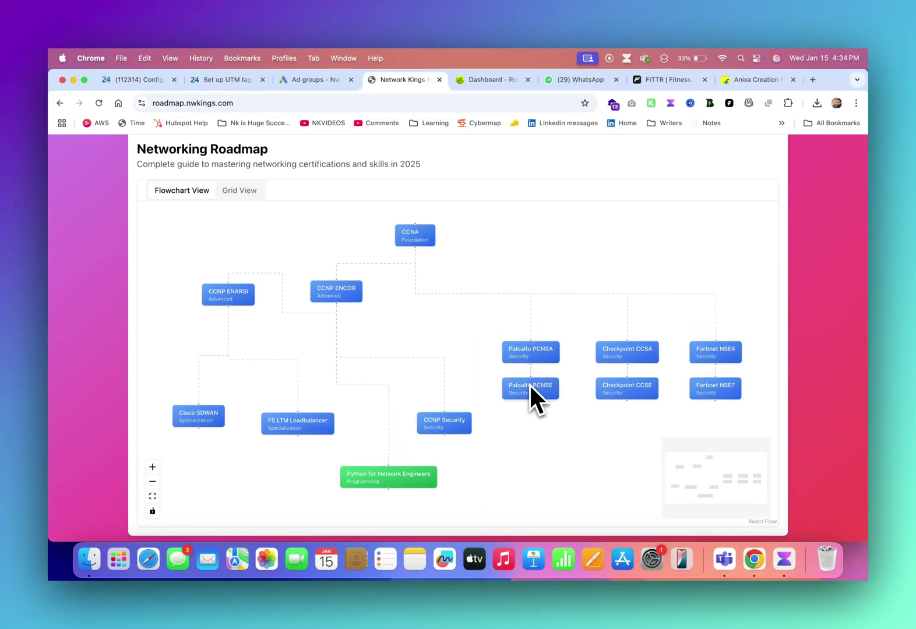
left_click_drag(532, 388, 531, 430)
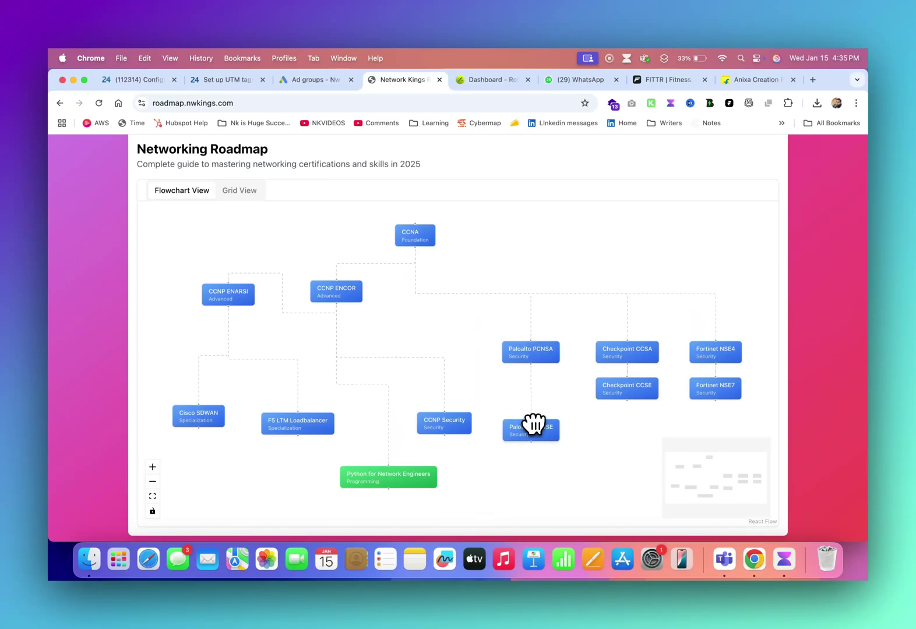
left_click_drag(626, 386, 624, 439)
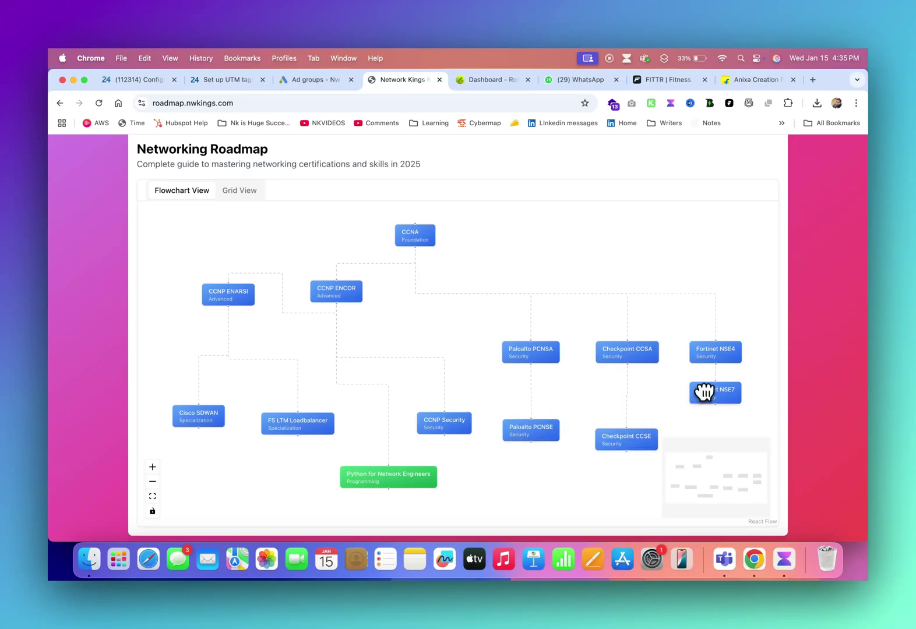
left_click_drag(698, 392, 699, 439)
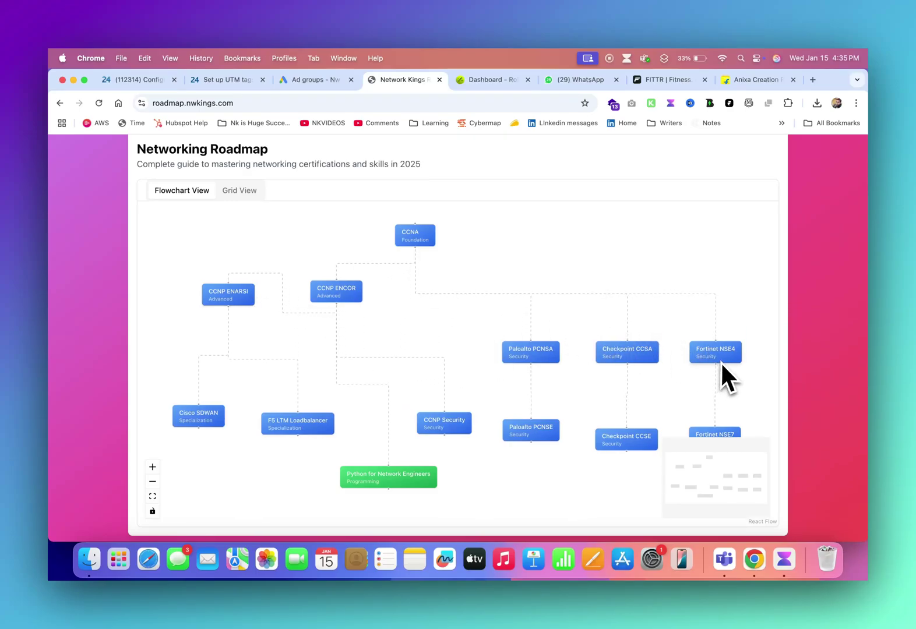
- Open the Download PDF form, then close it without downloading
scroll(551, 204, "up", 3)
left_click(694, 201)
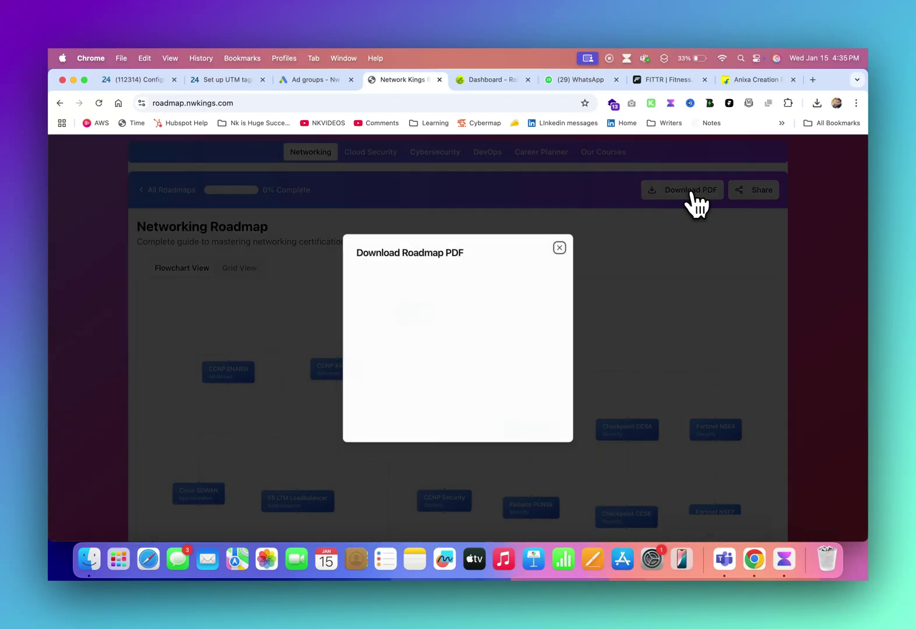
left_click(561, 202)
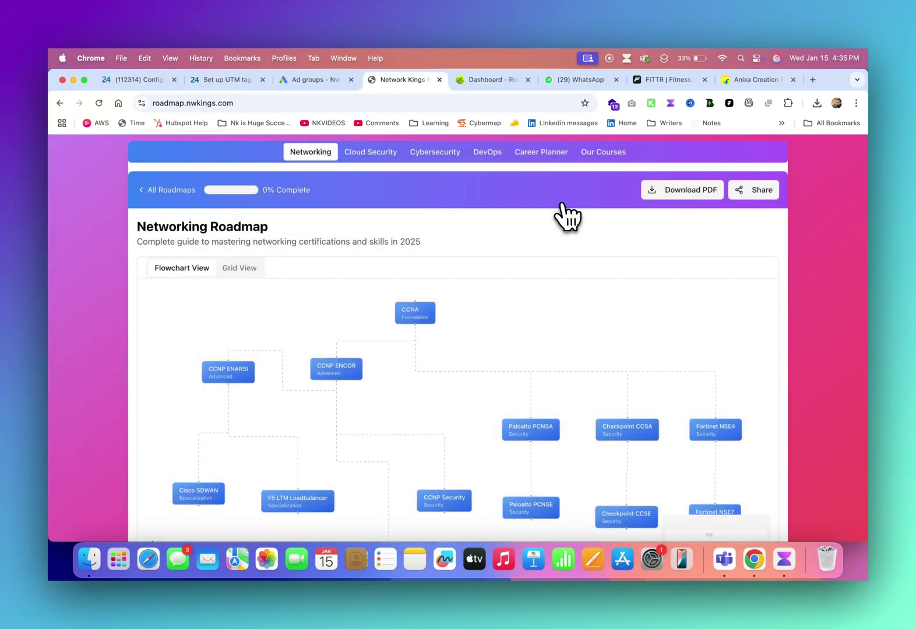
- Switch the Networking Roadmap to Grid View and browse the grouped certification cards
left_click(245, 273)
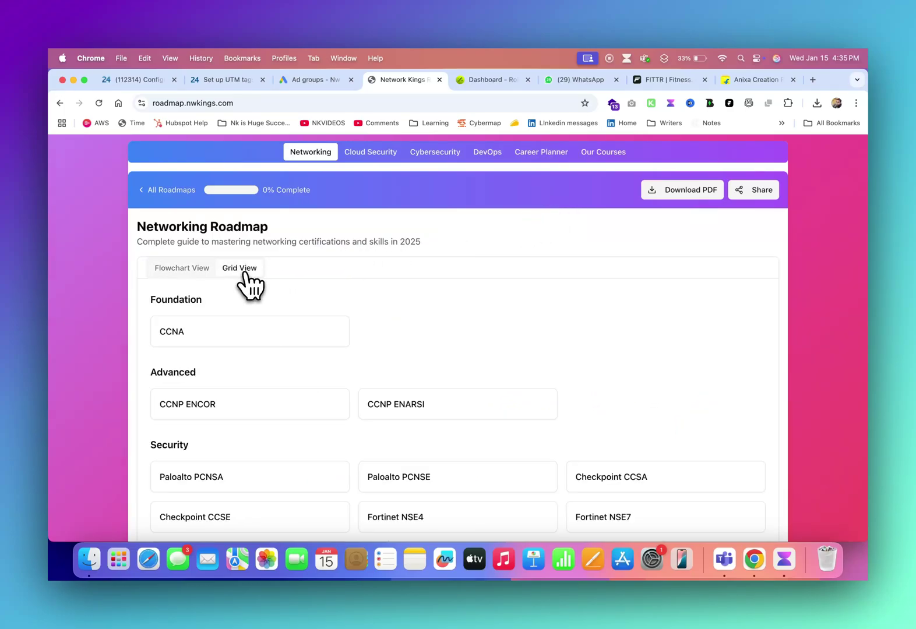
scroll(432, 315, "down", 2)
scroll(438, 317, "down", 3)
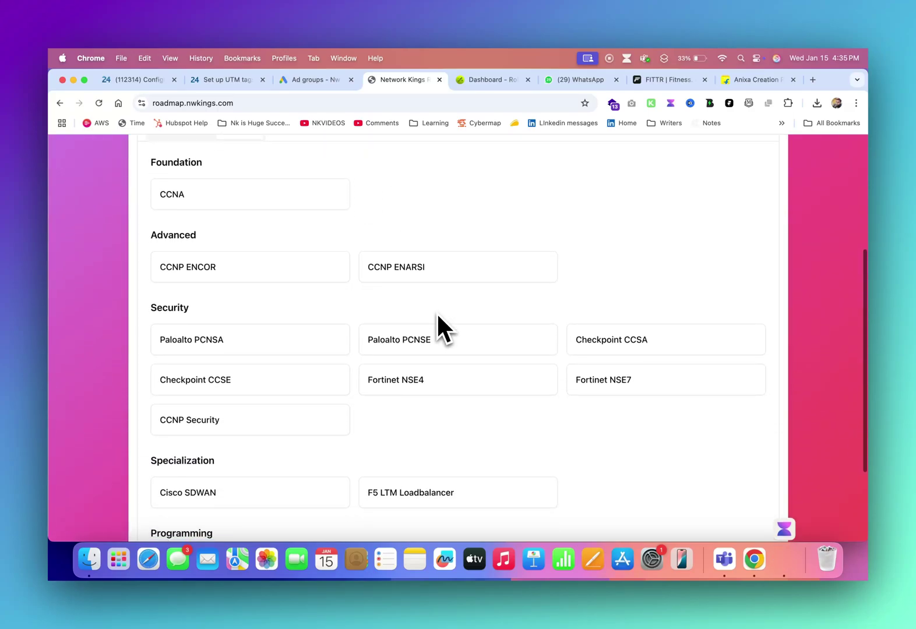
scroll(437, 316, "down", 2)
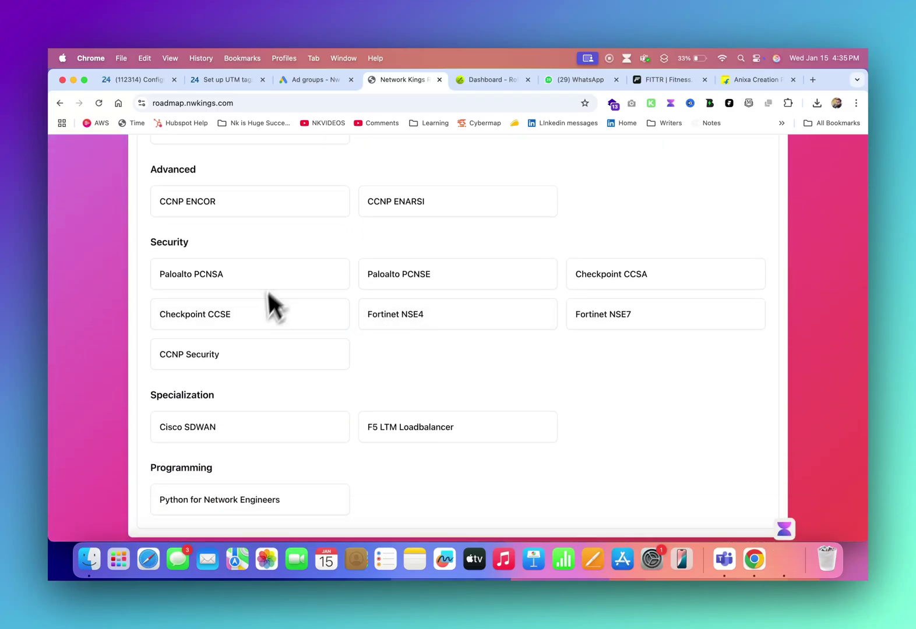
scroll(486, 390, "down", 2)
scroll(487, 390, "up", 10)
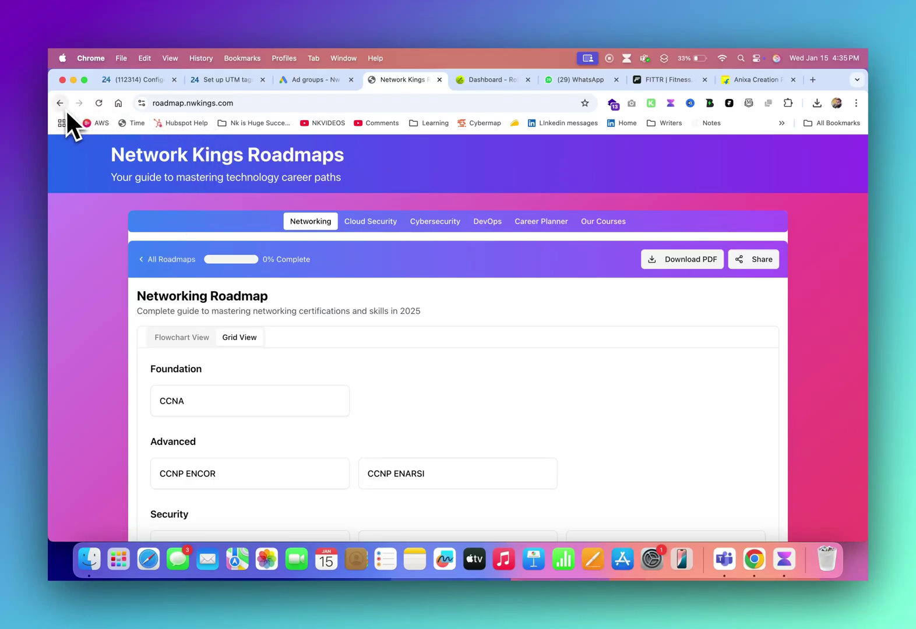
left_click(148, 260)
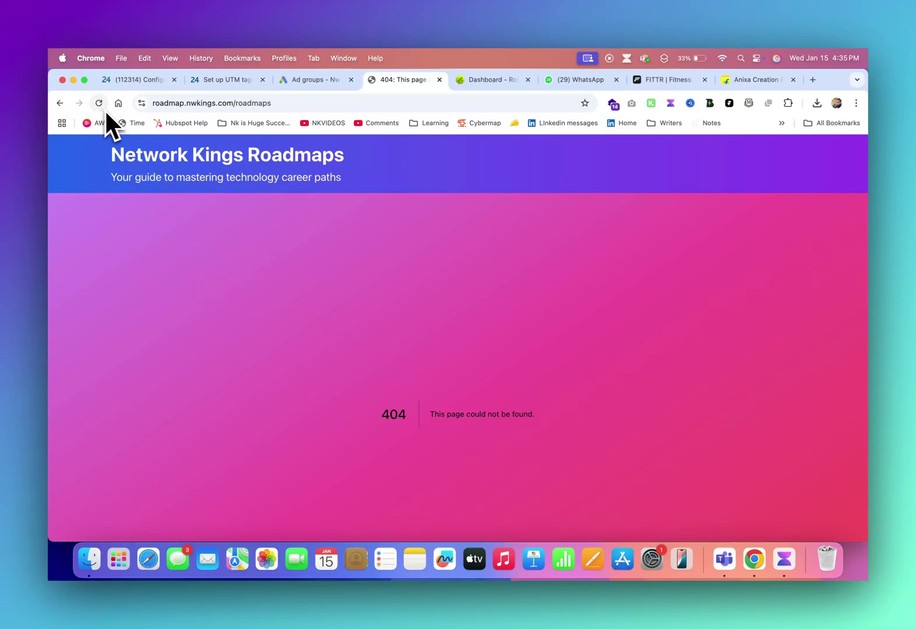
left_click(60, 103)
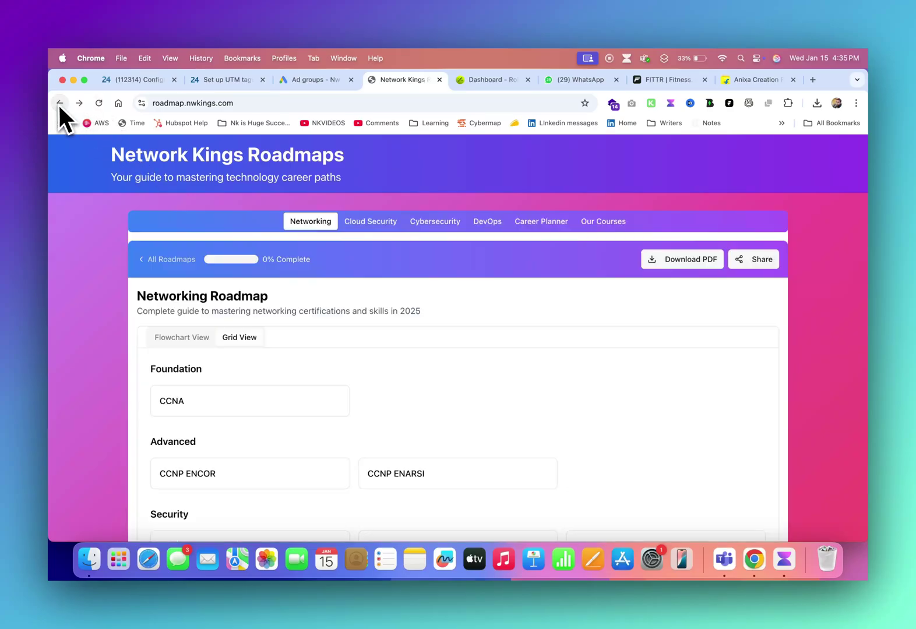
- Switch to the Cloud Security roadmap and zoom into its flowchart
left_click(373, 222)
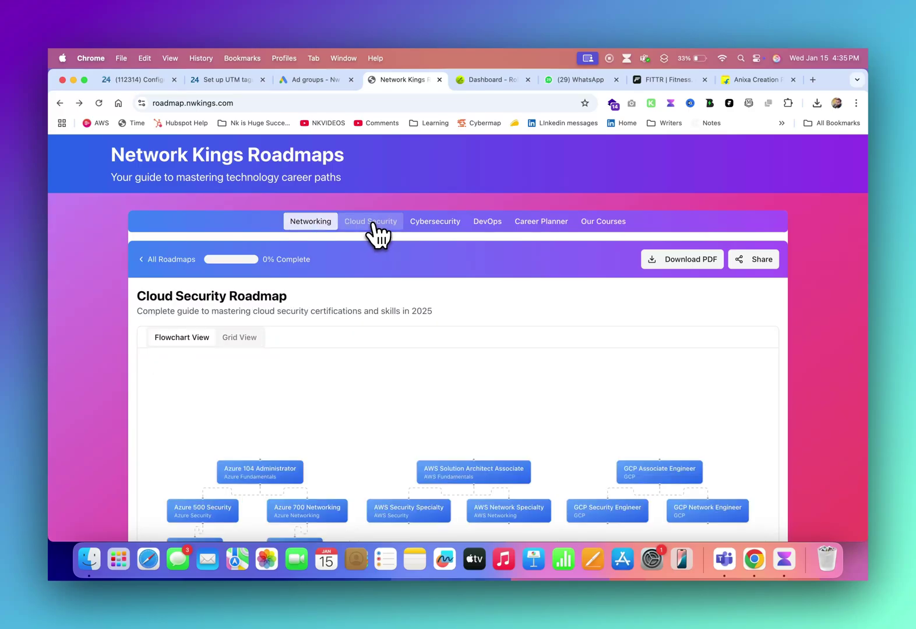
scroll(528, 353, "down", 3)
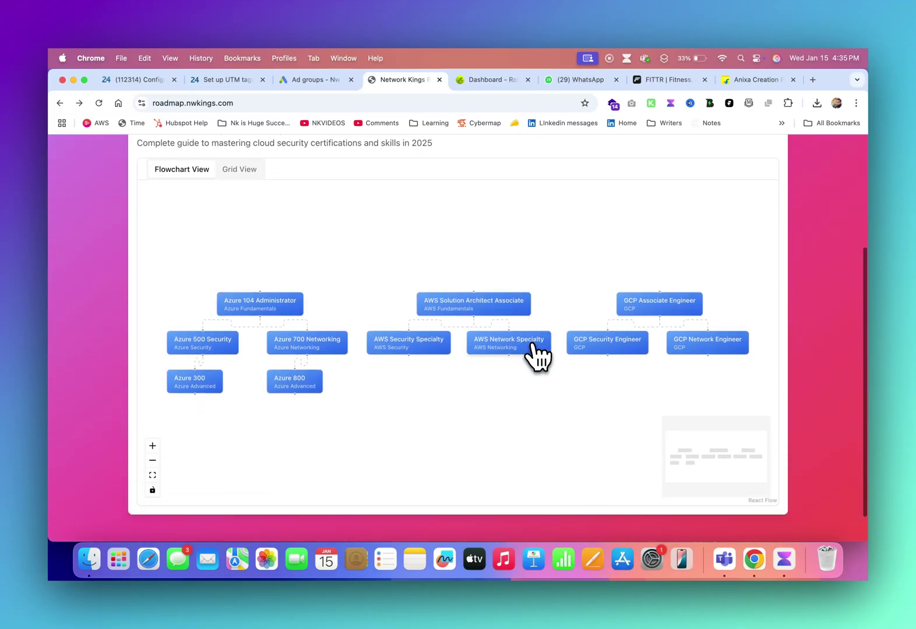
left_click(152, 446)
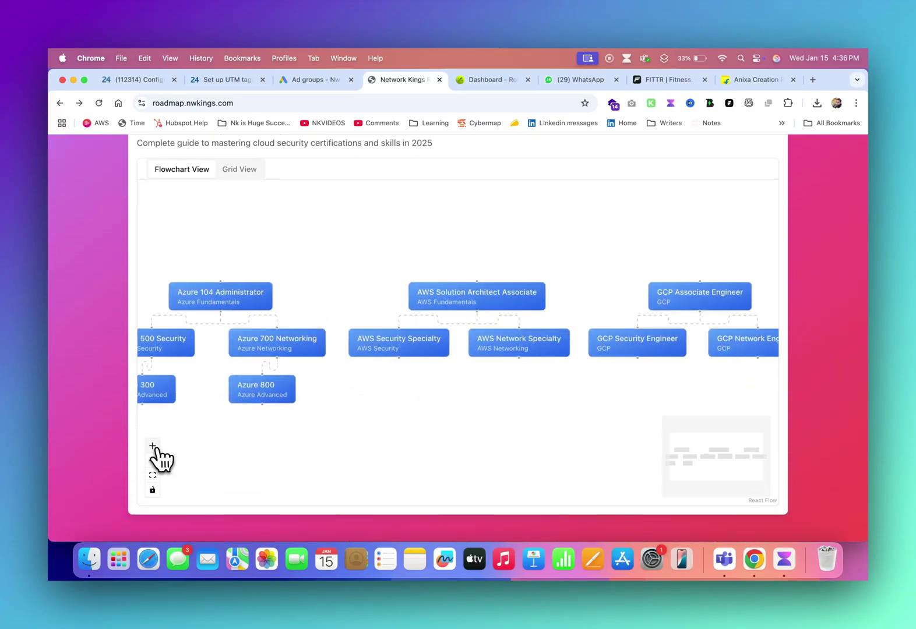
- Raise the Azure 104, AWS and GCP top nodes, with Azure 500 and 700 pulled up beneath
left_click_drag(235, 302, 249, 239)
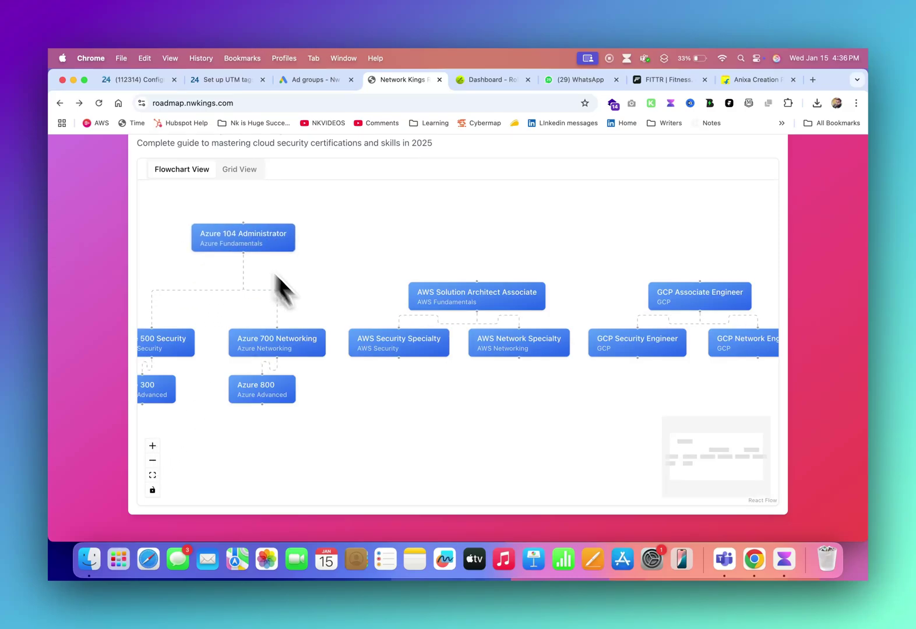
left_click_drag(458, 295, 462, 207)
left_click_drag(729, 294, 733, 225)
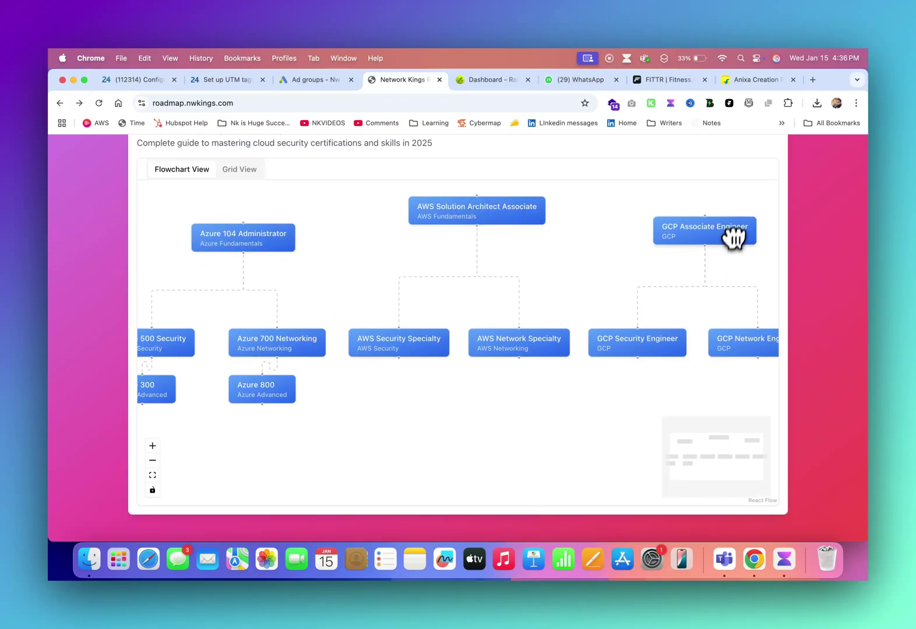
left_click(152, 475)
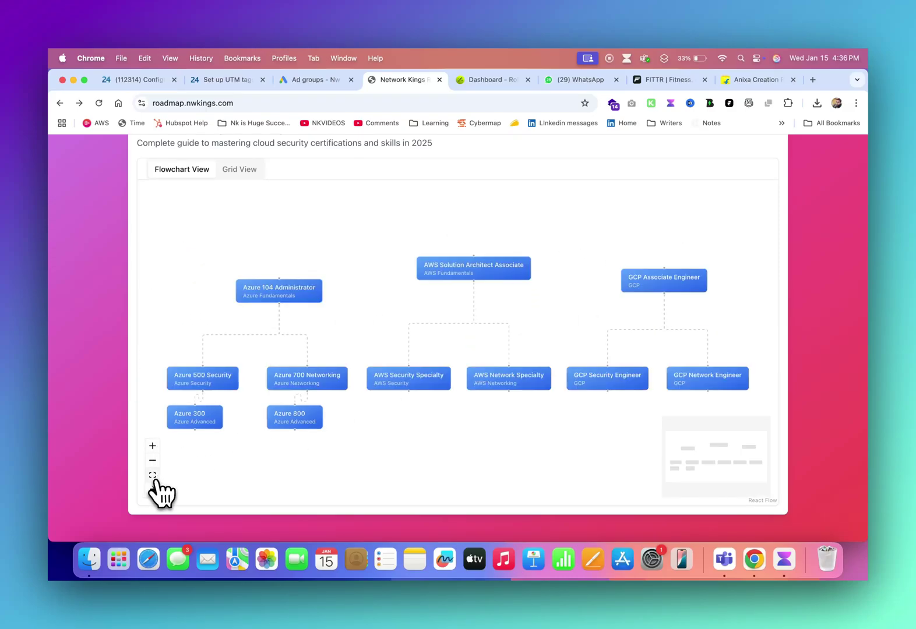
left_click_drag(297, 299, 265, 251)
left_click_drag(213, 376, 197, 317)
left_click_drag(293, 374, 289, 314)
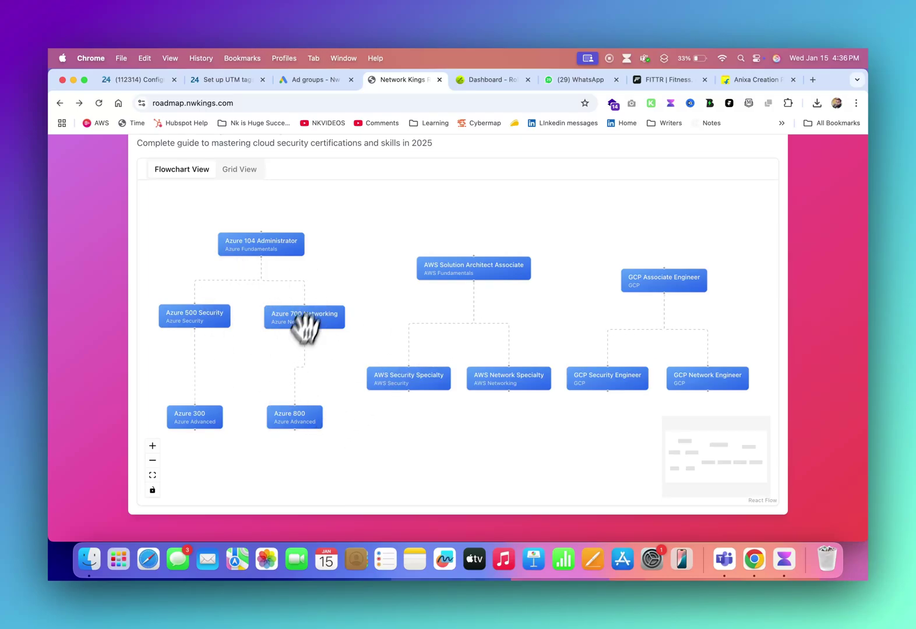
- Tidy the AWS and GCP columns, raising associate nodes and aligning their specialty nodes
left_click_drag(502, 273, 501, 241)
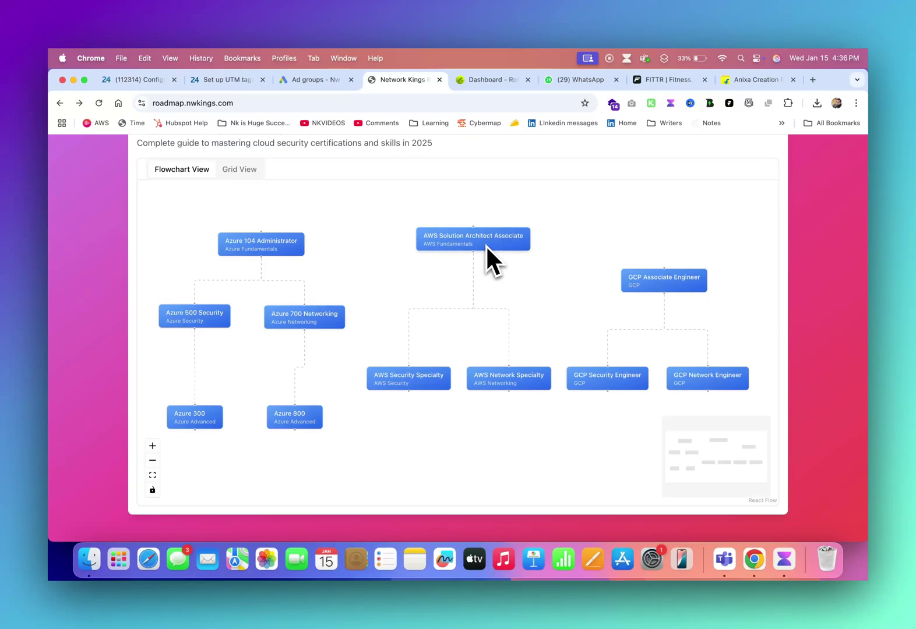
left_click_drag(412, 376, 376, 373)
left_click_drag(510, 382, 500, 384)
left_click_drag(666, 283, 666, 253)
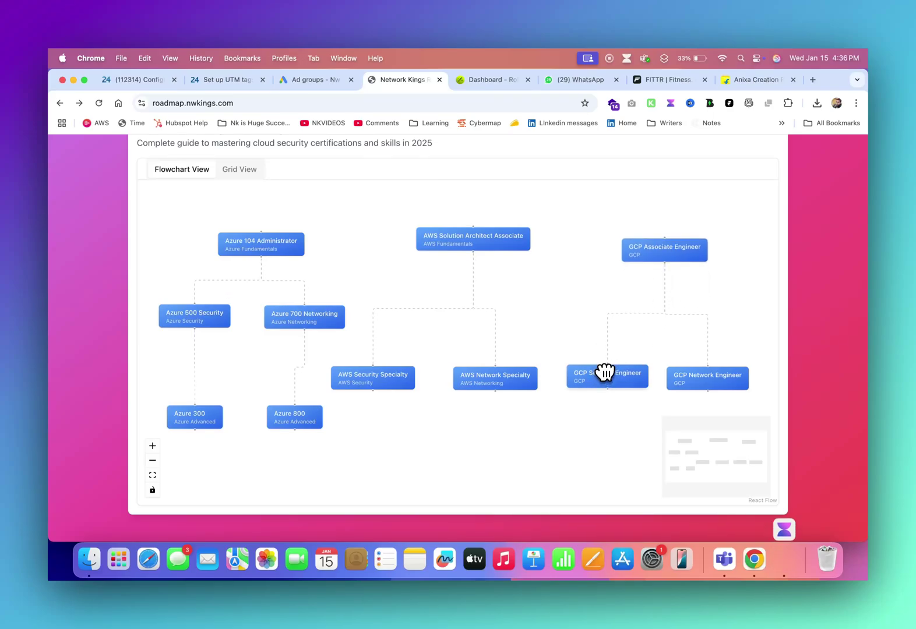
left_click_drag(605, 374, 602, 368)
left_click_drag(708, 380, 707, 370)
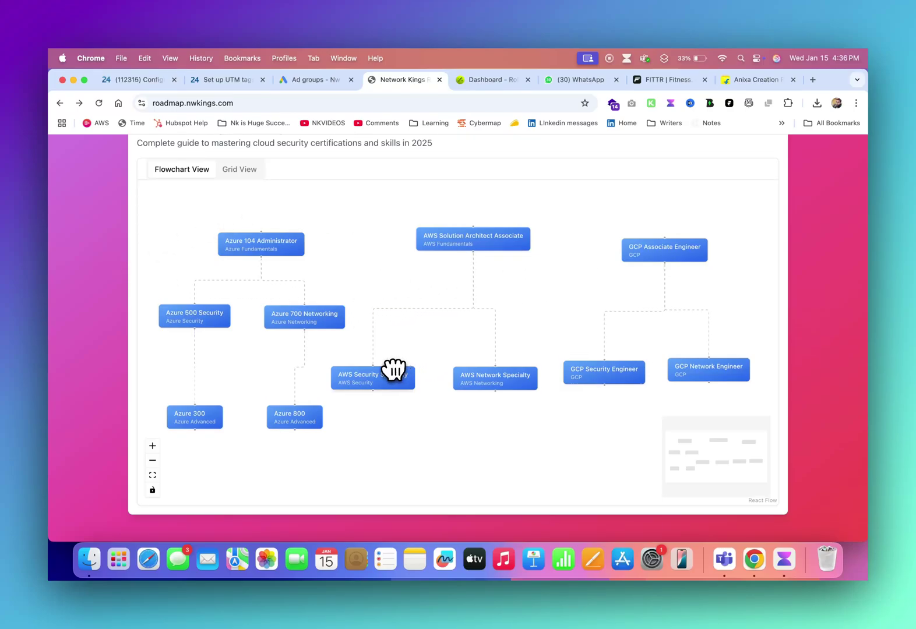
- Show the Cloud Security roadmap as a grid of certification cards
scroll(112, 323, "up", 3)
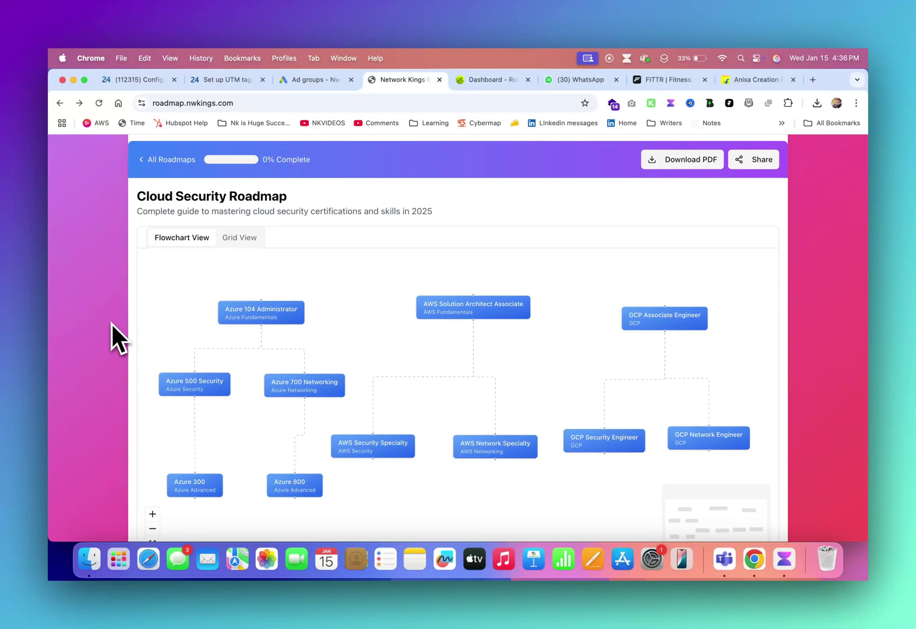
scroll(111, 322, "up", 1)
left_click(242, 259)
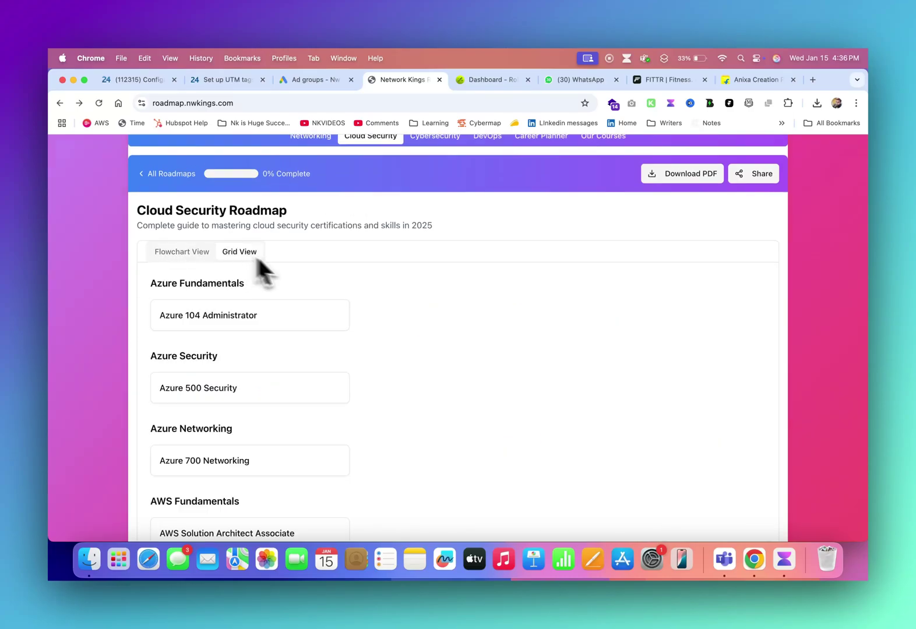
scroll(399, 358, "down", 5)
scroll(400, 358, "up", 7)
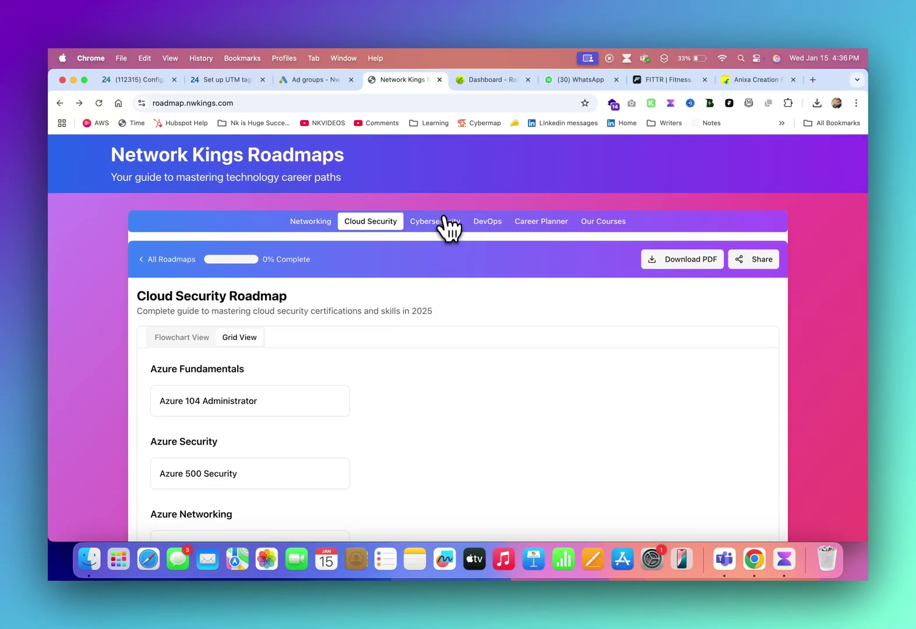
- Open the Cybersecurity Roadmap
left_click(439, 223)
scroll(492, 313, "down", 5)
scroll(495, 316, "up", 2)
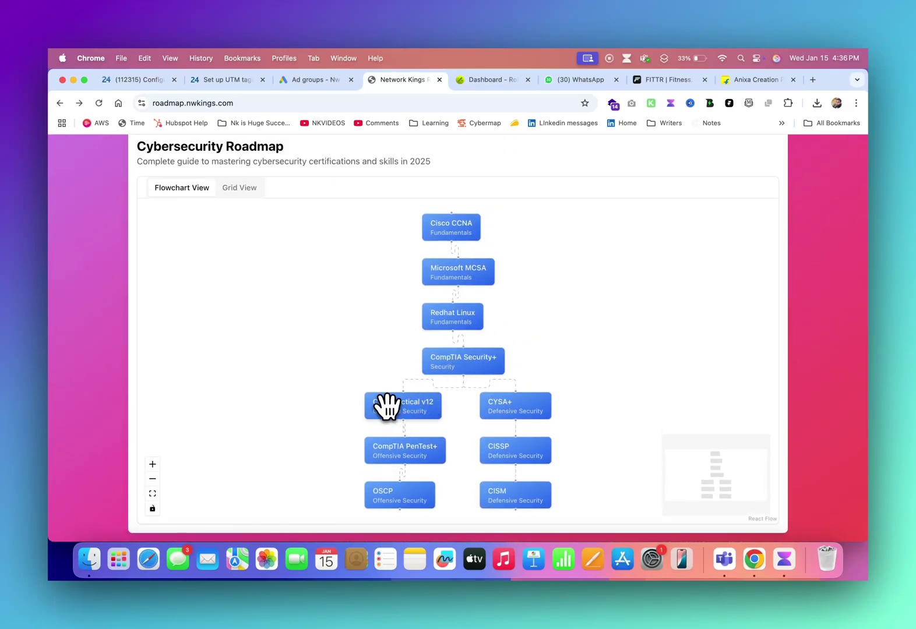
- Stack CompTIA Security+, CEH Practical v12, PenTest+ and OSCP into a left offensive column
left_click_drag(392, 401, 247, 312)
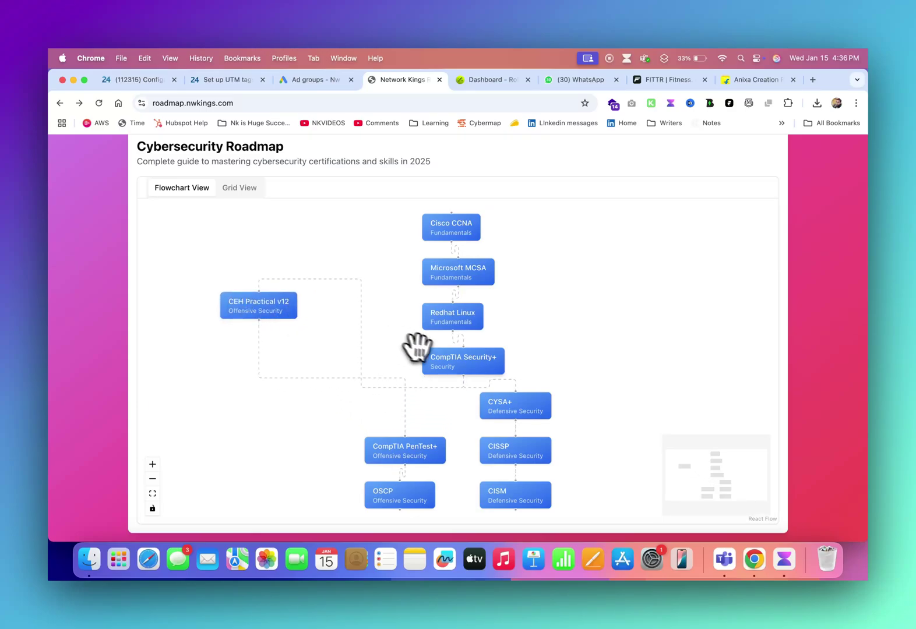
left_click_drag(436, 357, 237, 235)
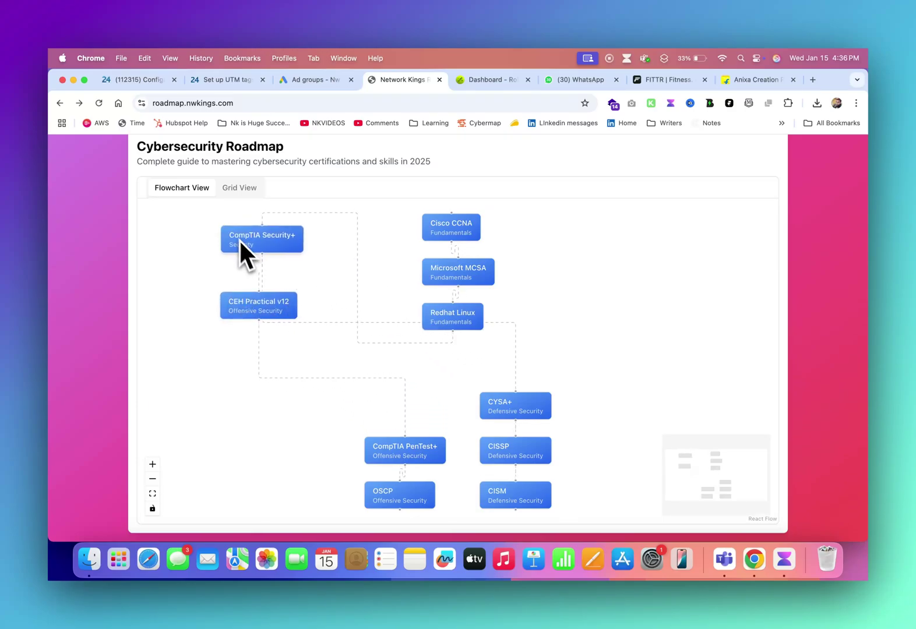
left_click_drag(398, 450, 264, 384)
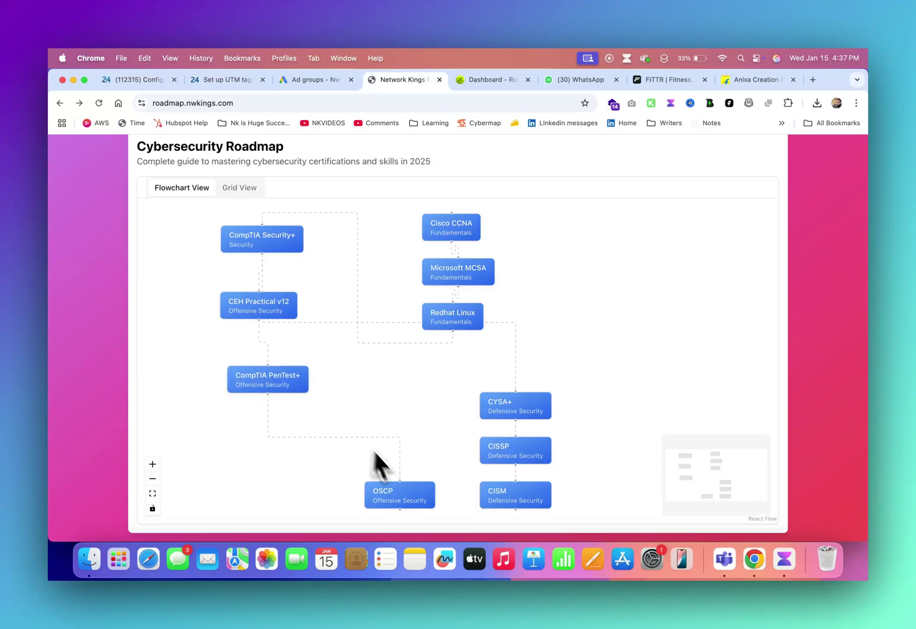
left_click_drag(399, 491, 341, 434)
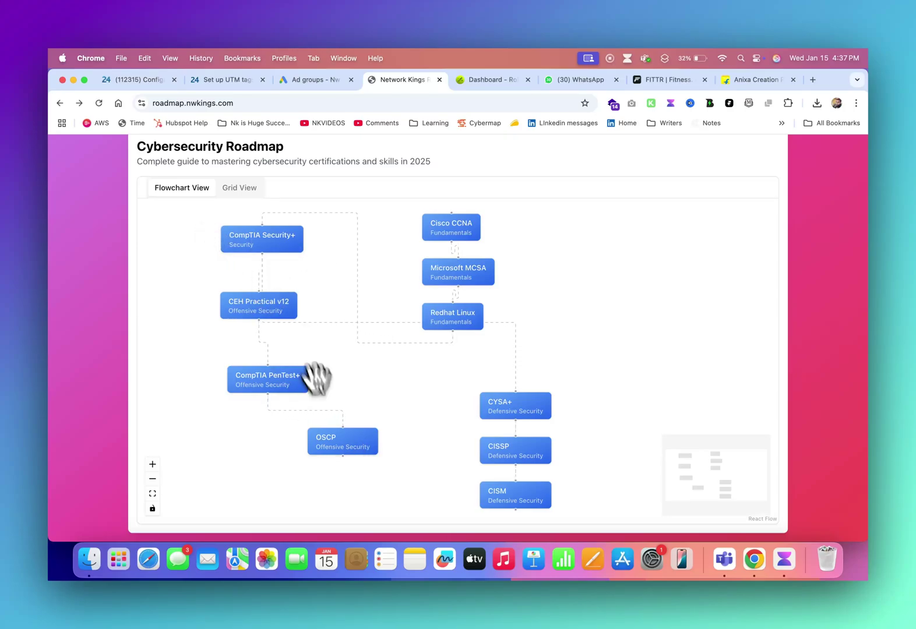
left_click_drag(338, 435, 261, 434)
- Stack CYSA+, CISSP and CISM in a right column beside Microsoft MCSA
left_click_drag(507, 405, 646, 282)
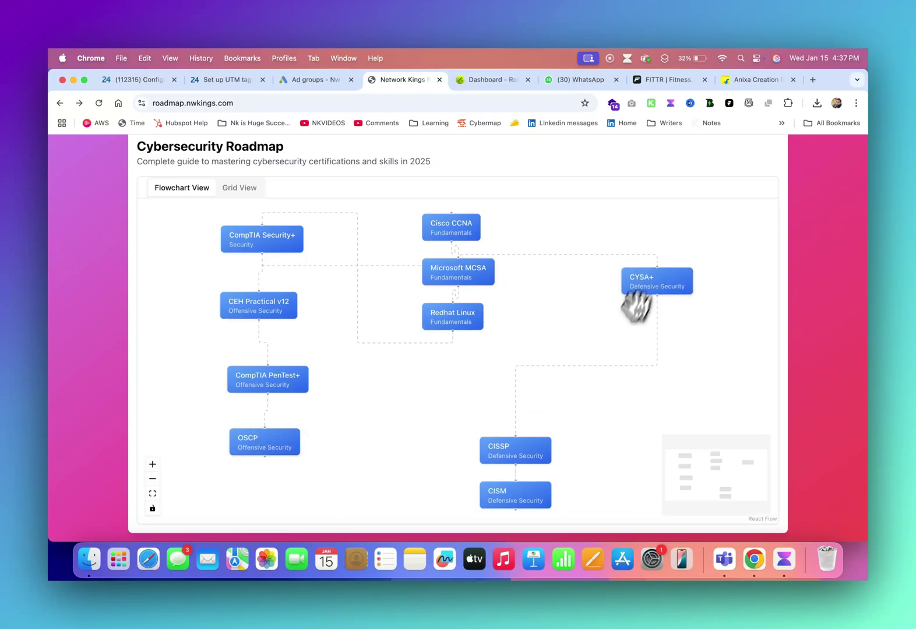
left_click_drag(522, 447, 656, 341)
left_click_drag(501, 496, 641, 412)
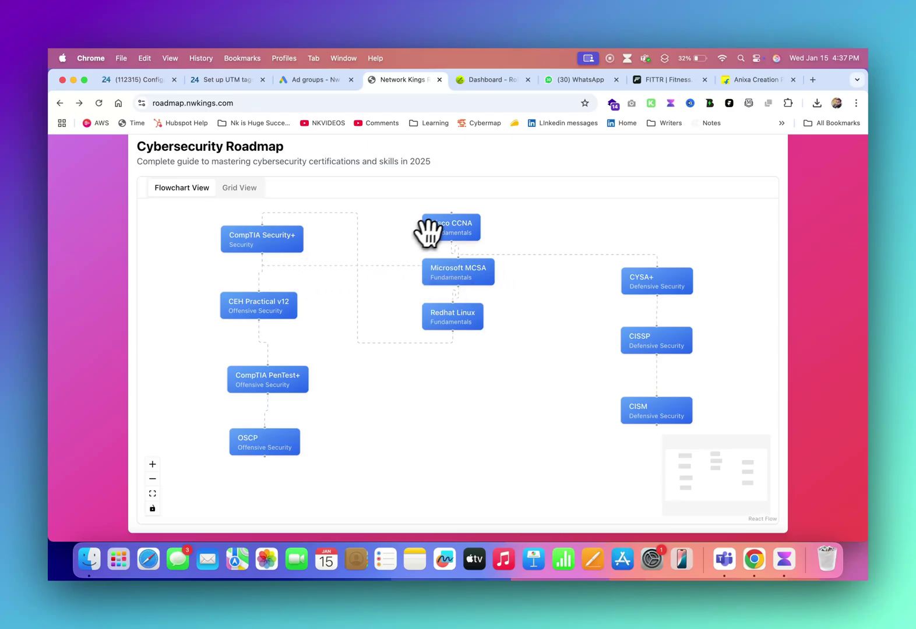
- Reposition the Cisco CCNA, Microsoft MCSA and Redhat Linux fundamentals nodes
left_click_drag(442, 228, 506, 228)
left_click_drag(461, 269, 401, 233)
left_click_drag(453, 315, 467, 287)
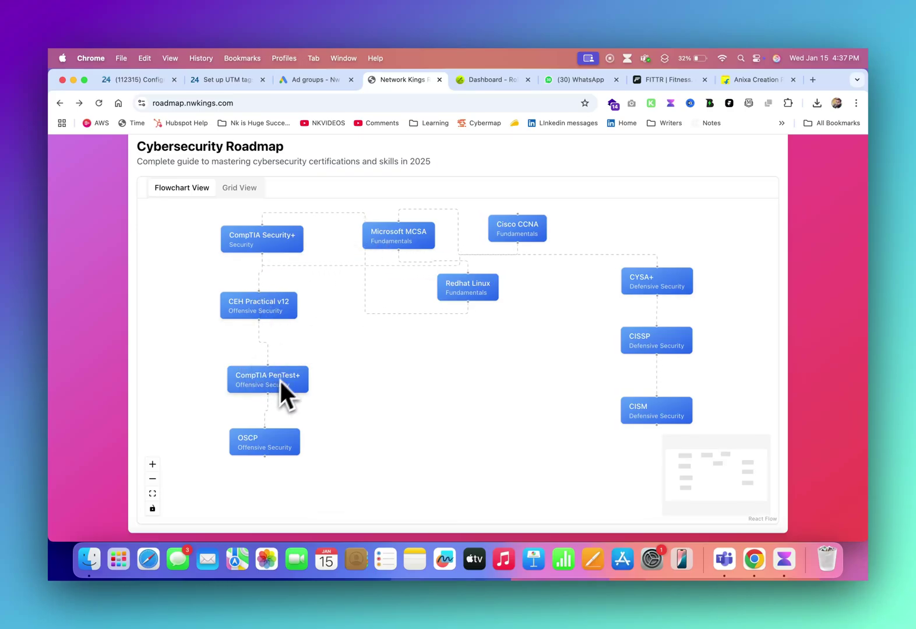
left_click_drag(380, 235, 401, 237)
left_click_drag(471, 297, 461, 305)
left_click_drag(532, 229, 524, 235)
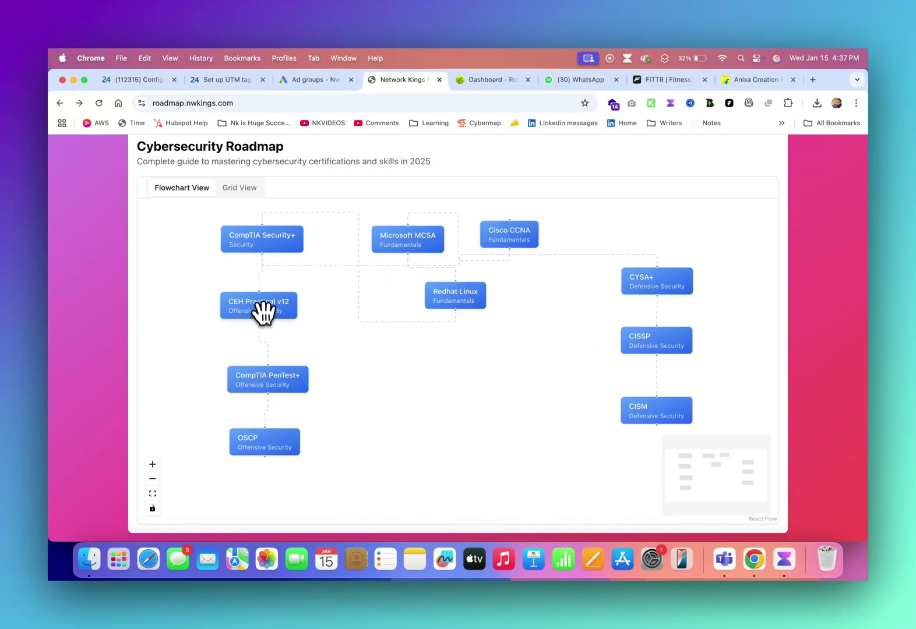
- Lower CEH and PenTest+, and move CYSA+, CISSP and CISM down toward the lower centre
left_click_drag(261, 309, 259, 329)
left_click_drag(266, 440, 231, 386)
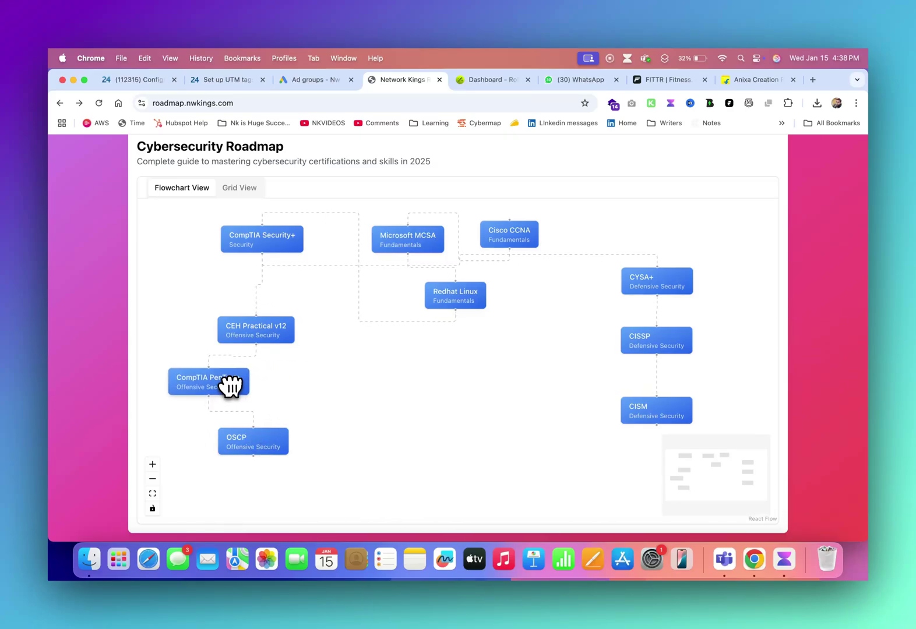
left_click_drag(231, 385, 231, 386)
left_click_drag(642, 284, 511, 399)
left_click_drag(647, 341, 407, 422)
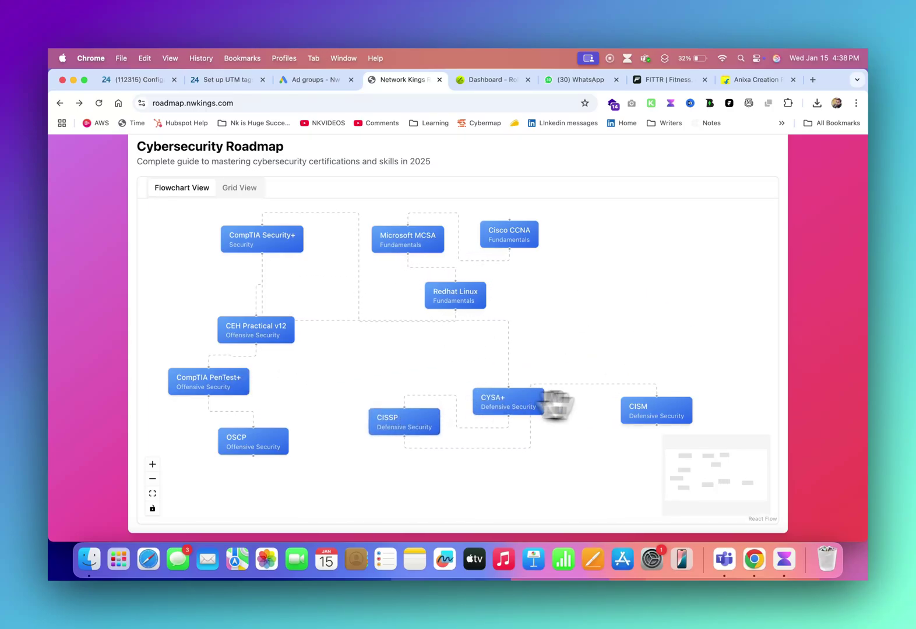
left_click_drag(642, 412, 579, 462)
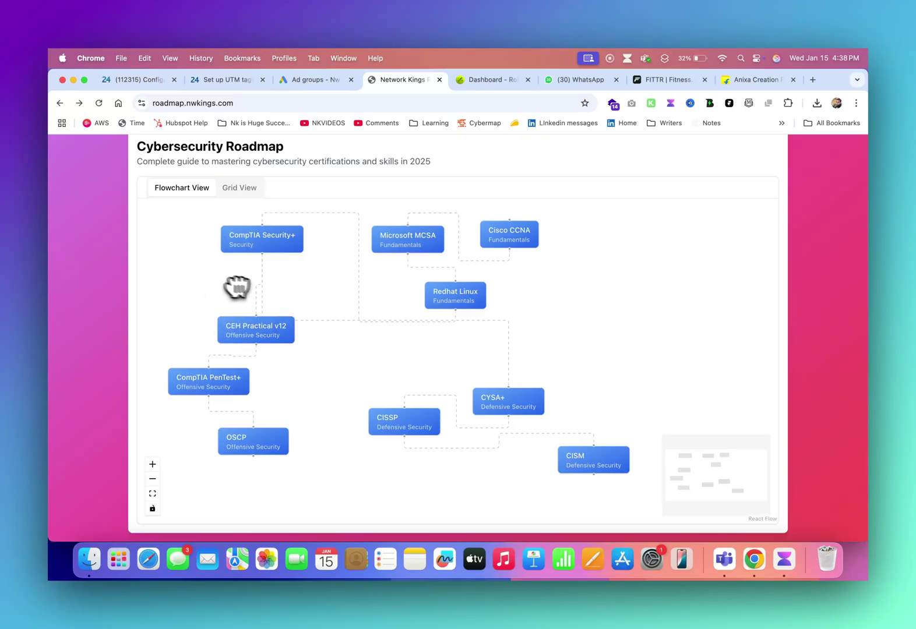
- Tighten the CEH Practical v12 and OSCP stack, and shift Cisco CCNA further right
left_click_drag(257, 325, 237, 293)
left_click_drag(213, 379, 222, 368)
left_click_drag(248, 434, 264, 425)
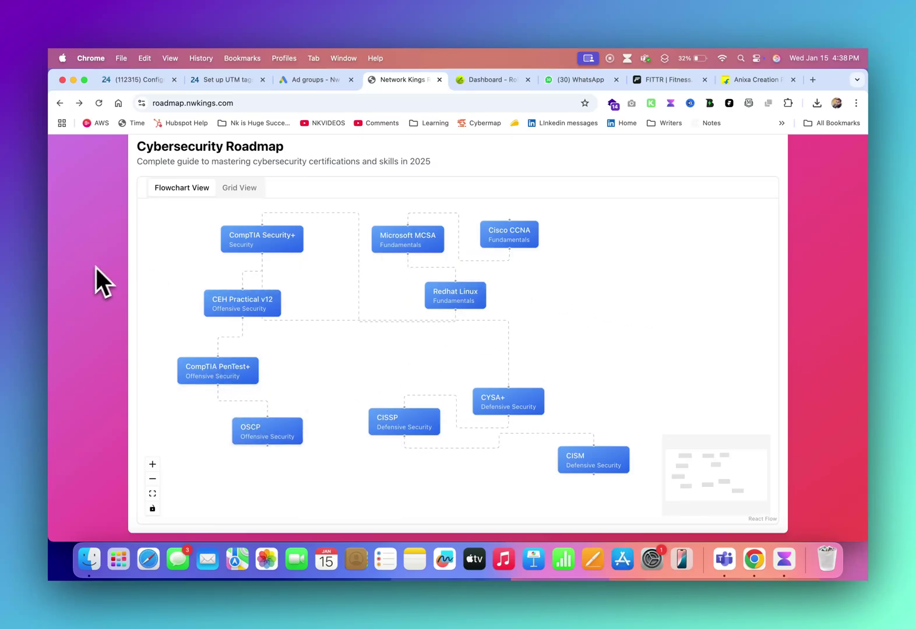
left_click_drag(507, 227, 636, 228)
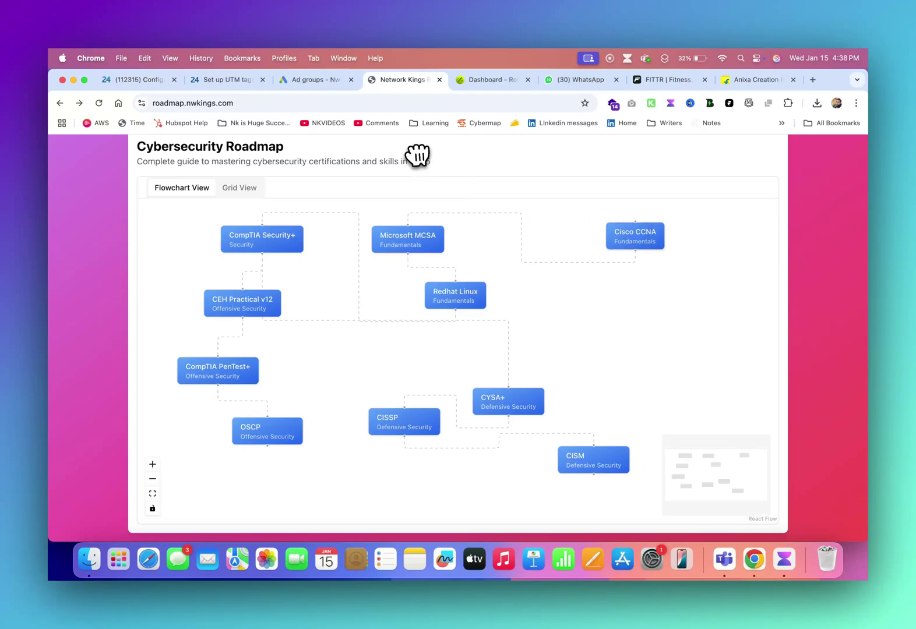
- Return to the Networking Roadmap and move CCNA up and left above the branches
scroll(417, 154, "up", 2)
left_click(312, 146)
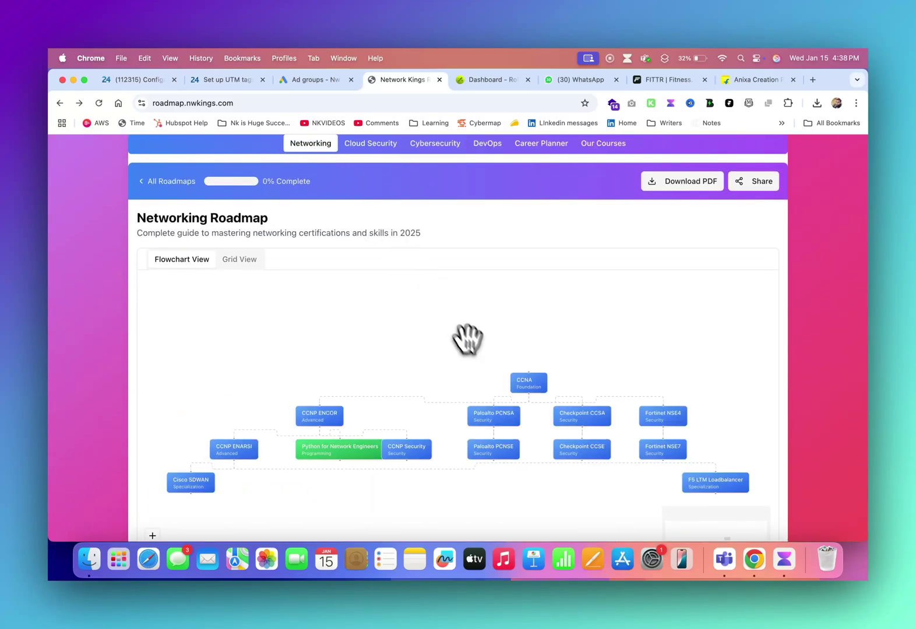
left_click_drag(534, 382, 451, 309)
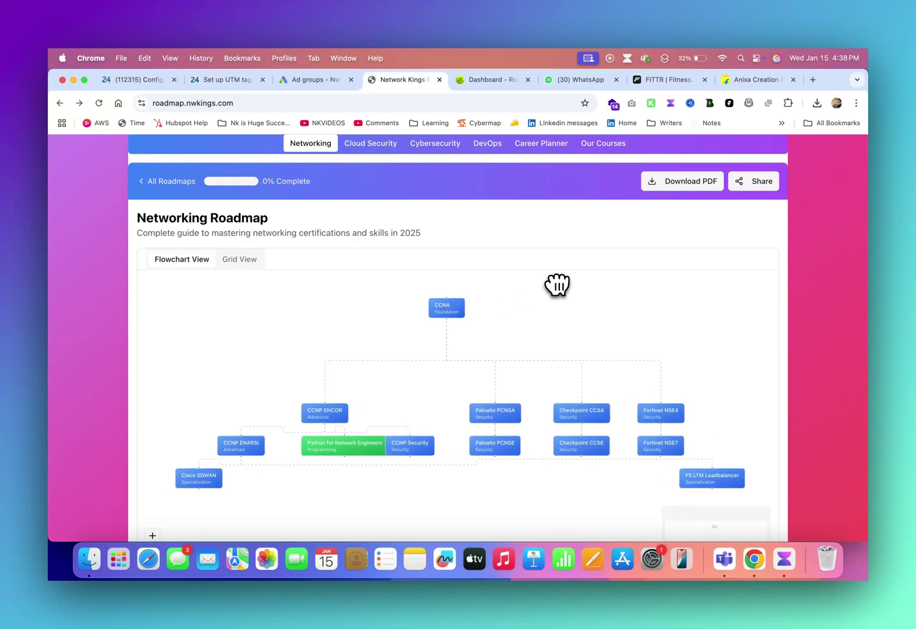
scroll(802, 307, "down", 3)
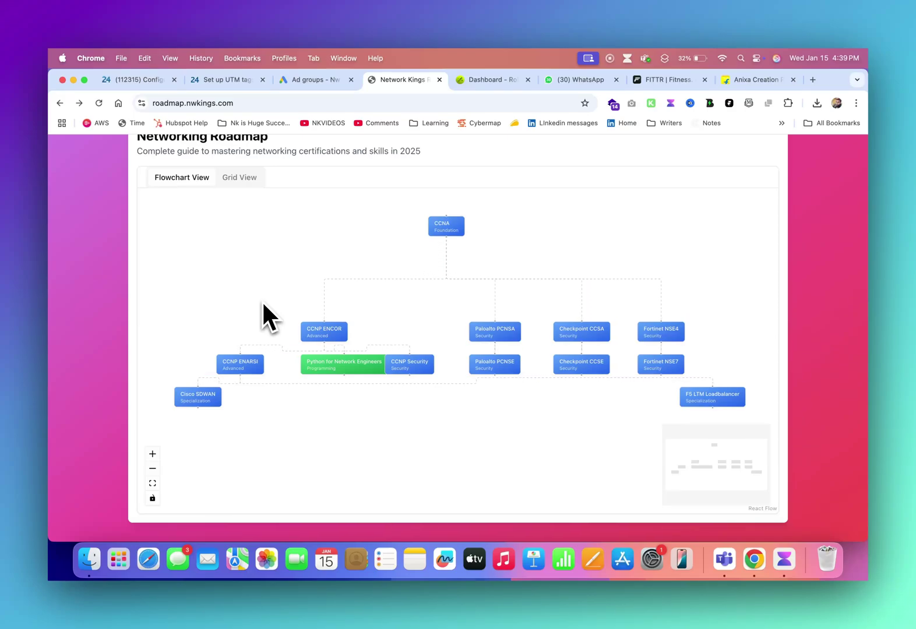
left_click_drag(355, 368, 355, 415)
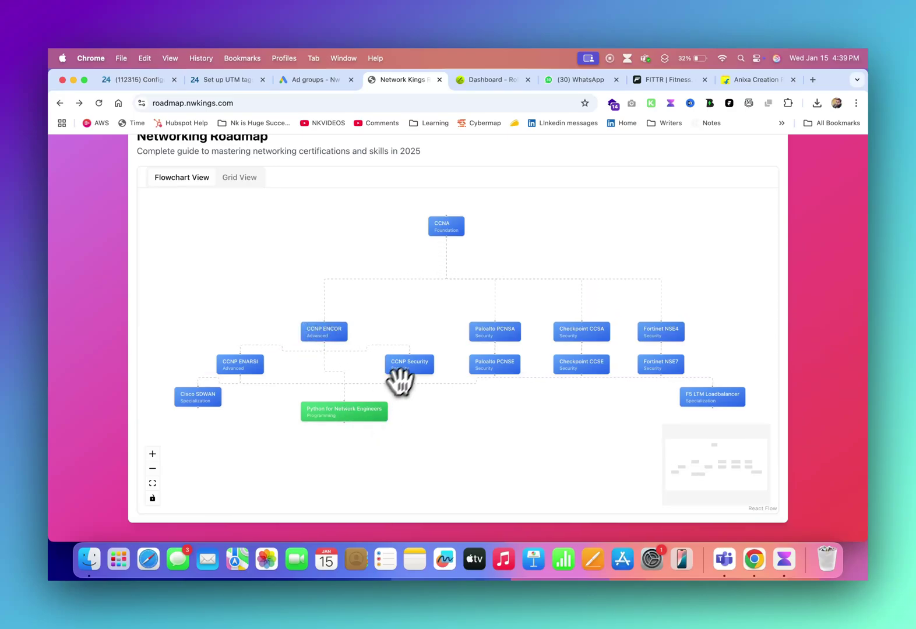
left_click_drag(402, 380, 414, 436)
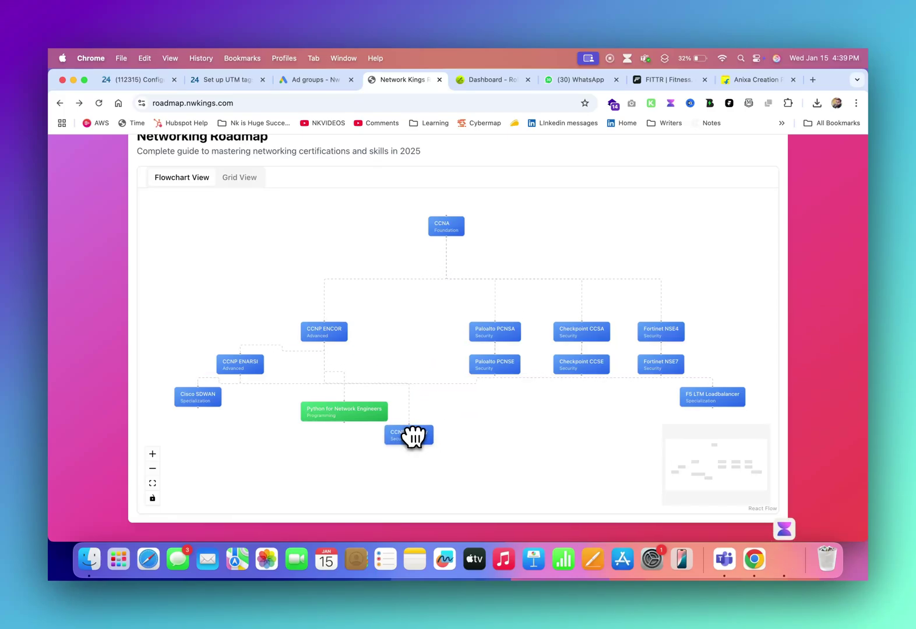
left_click_drag(413, 437, 424, 449)
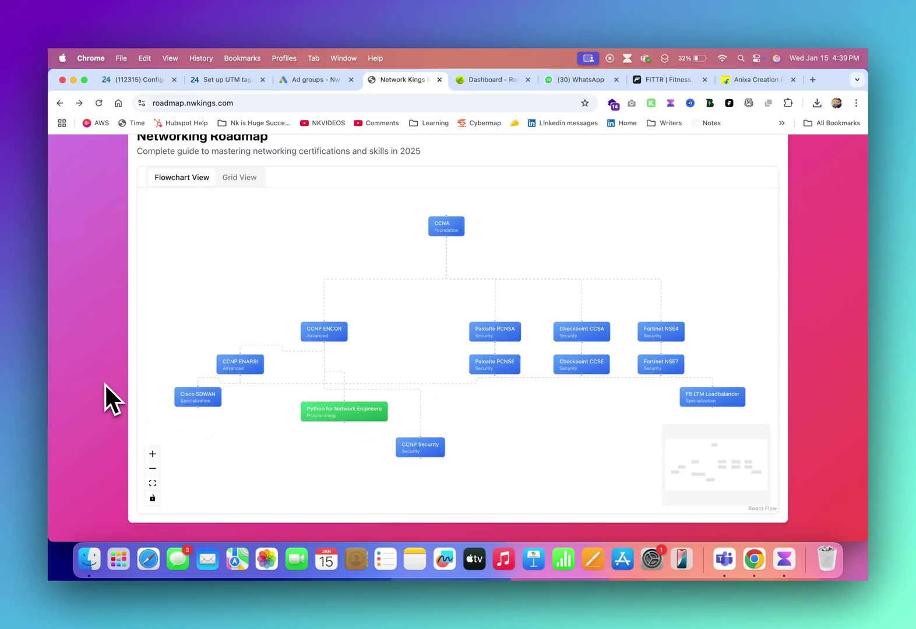
scroll(106, 384, "up", 1)
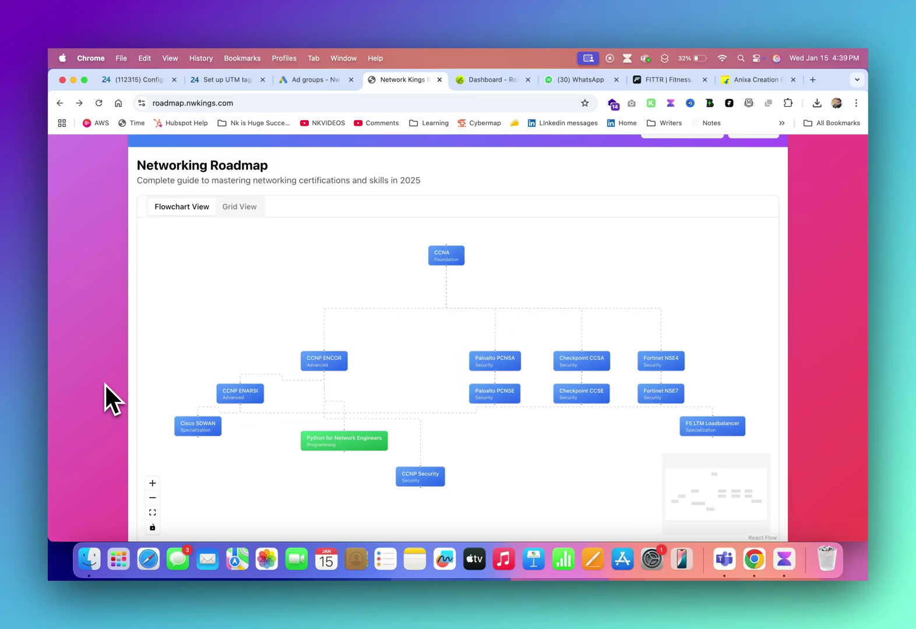
scroll(104, 383, "up", 3)
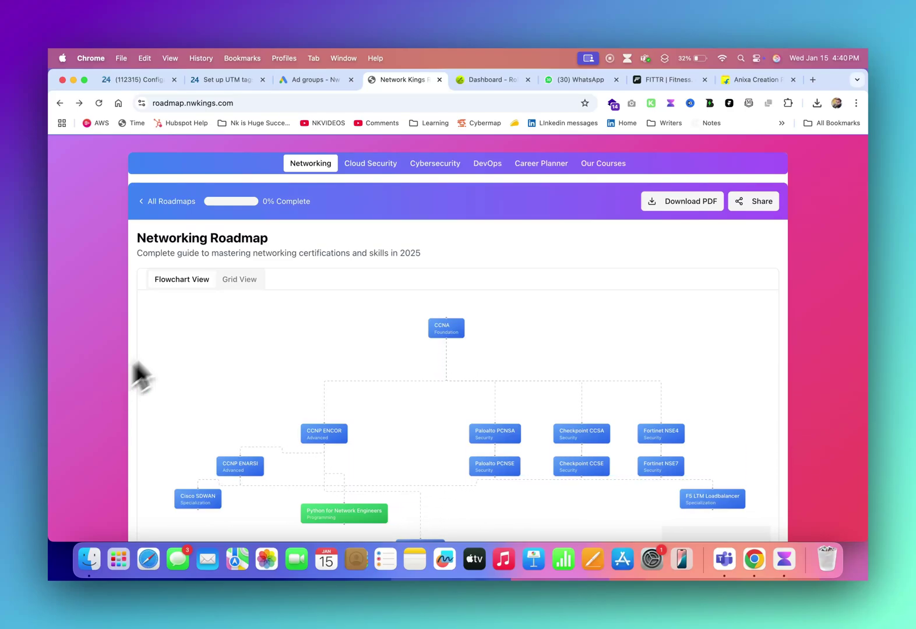
- Close the Anixa Creation tab and open the DevOps Engineer Roadmap
left_click(792, 80)
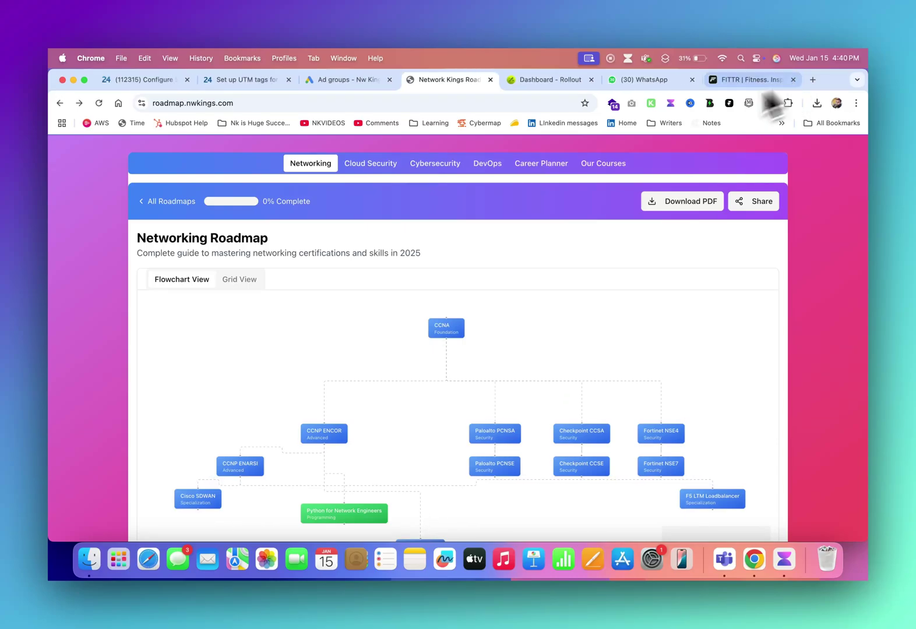
left_click(487, 165)
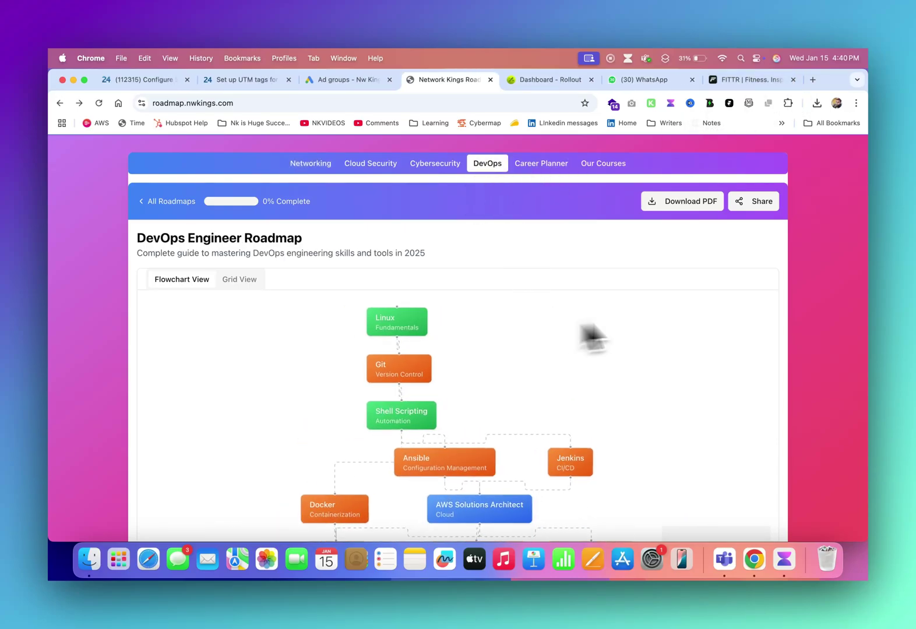
scroll(830, 368, "down", 3)
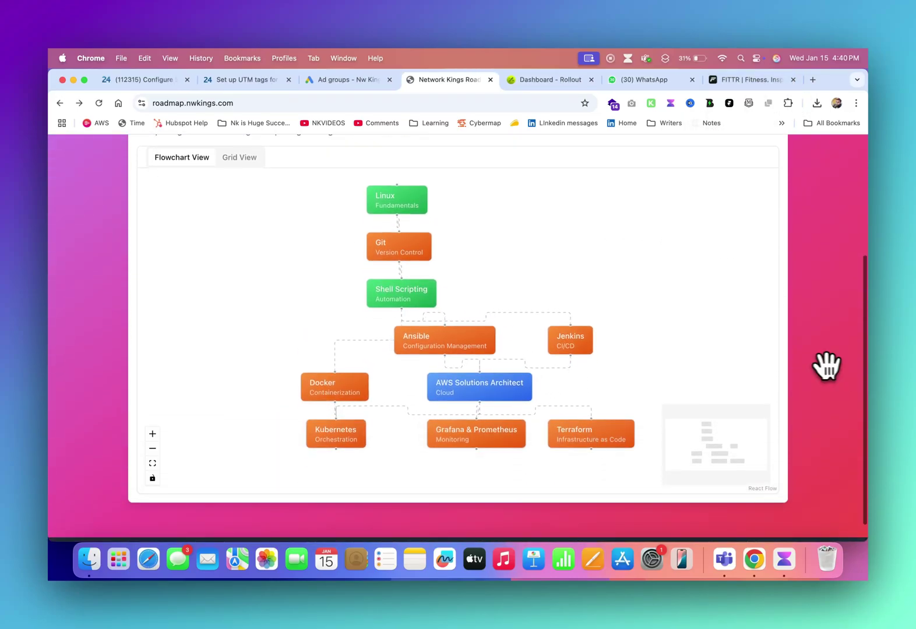
- Stack Linux, Git, Shell Scripting and Docker down the left, with Ansible beside Git
left_click_drag(473, 333, 617, 259)
left_click_drag(389, 198, 231, 218)
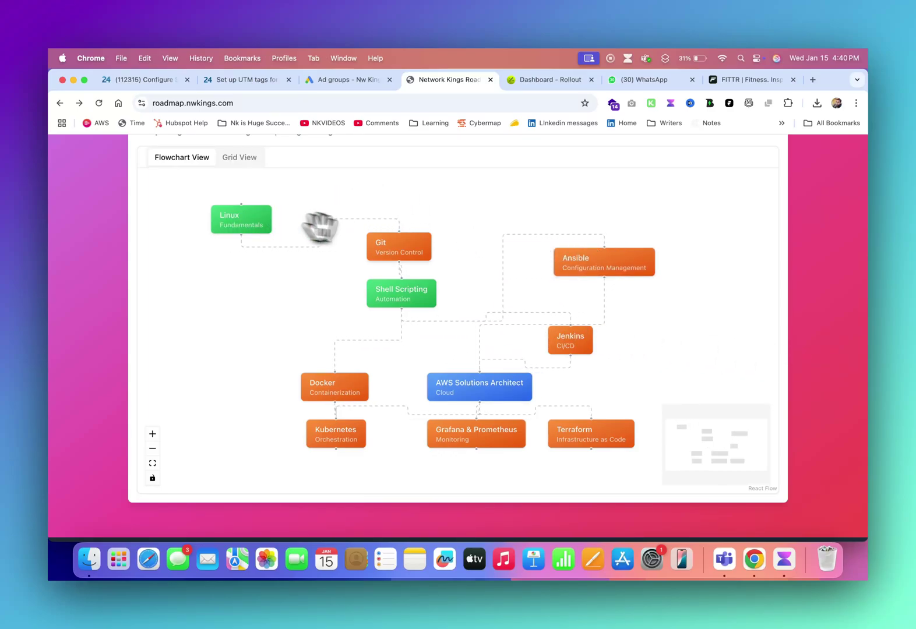
left_click_drag(395, 242, 212, 260)
left_click_drag(381, 278, 191, 350)
left_click_drag(319, 379, 206, 409)
left_click_drag(323, 433, 320, 444)
- Lower Grafana & Prometheus, place AWS Solutions Architect above Terraform, and move Ansible up-left
left_click_drag(460, 430, 444, 451)
left_click_drag(475, 391, 699, 364)
left_click_drag(588, 340, 541, 338)
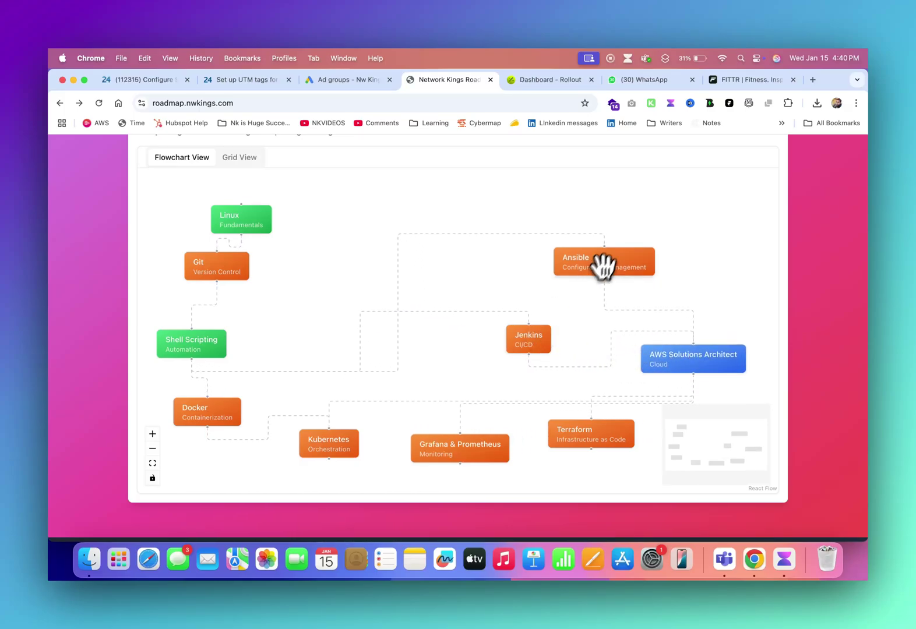
left_click_drag(605, 265, 483, 236)
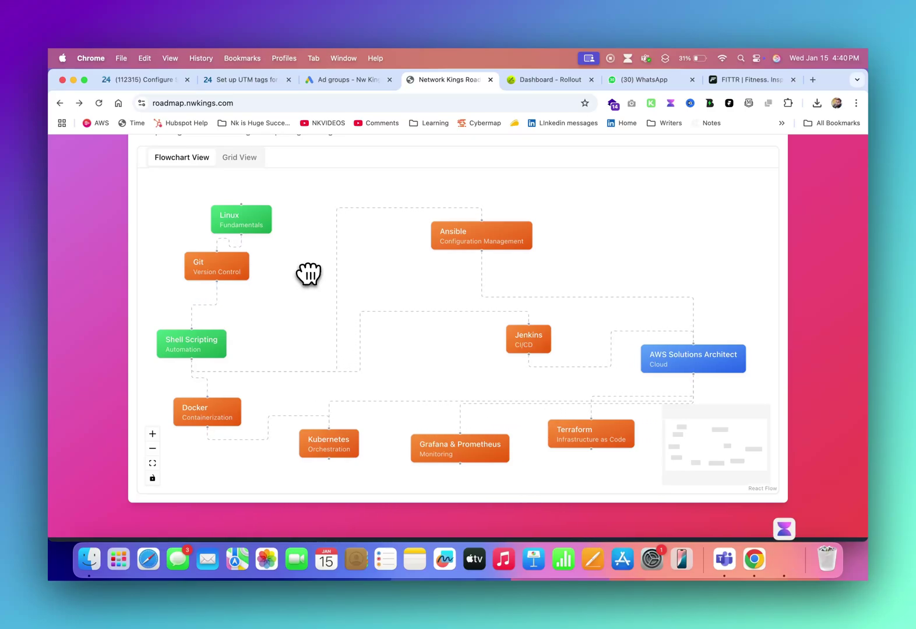
scroll(107, 274, "up", 3)
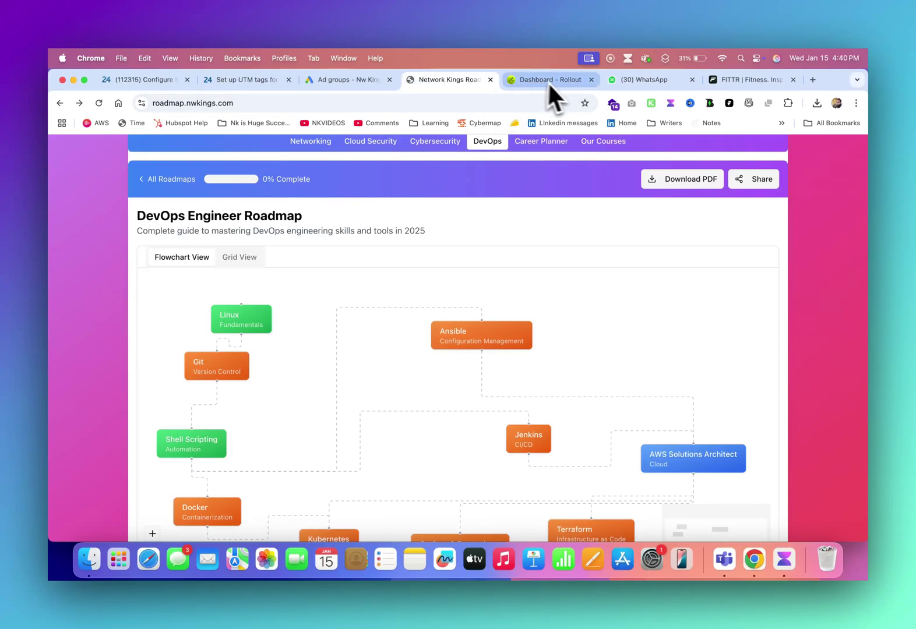
- Load ott.nwkings.com/learn in a new tab via 'ott', then return to the roadmap tab
left_click(812, 85)
type("ott")
key("Return")
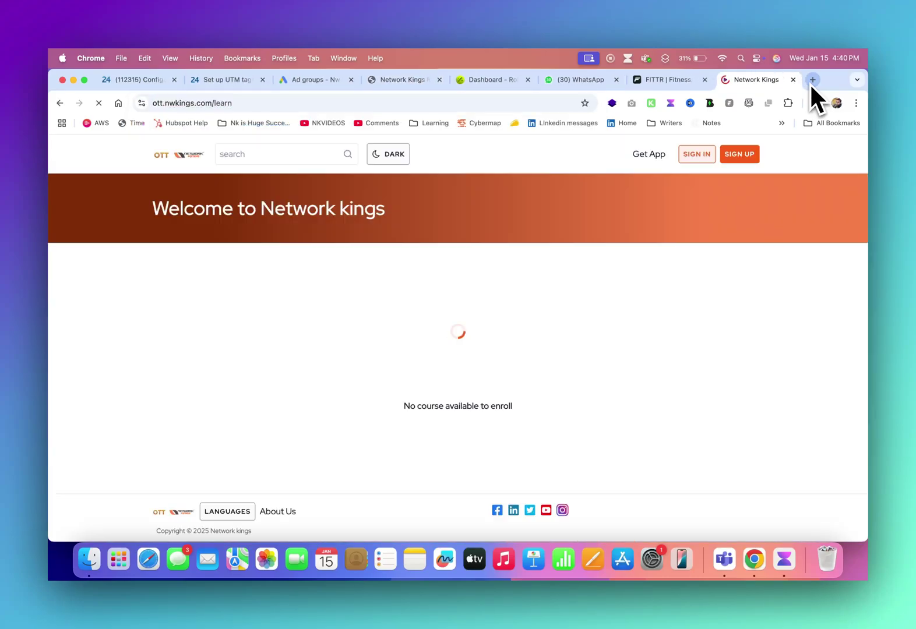
scroll(424, 281, "down", 15)
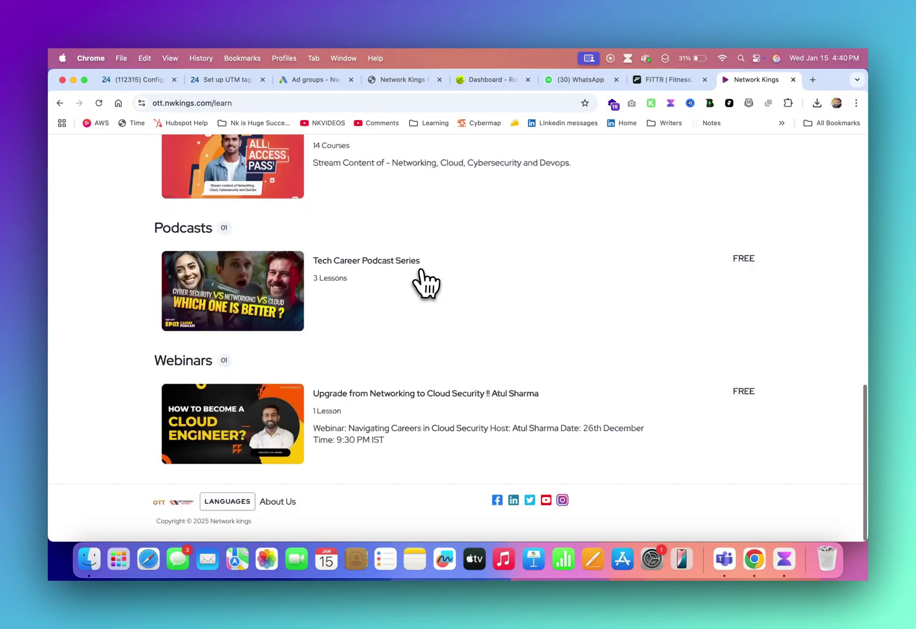
scroll(423, 281, "up", 15)
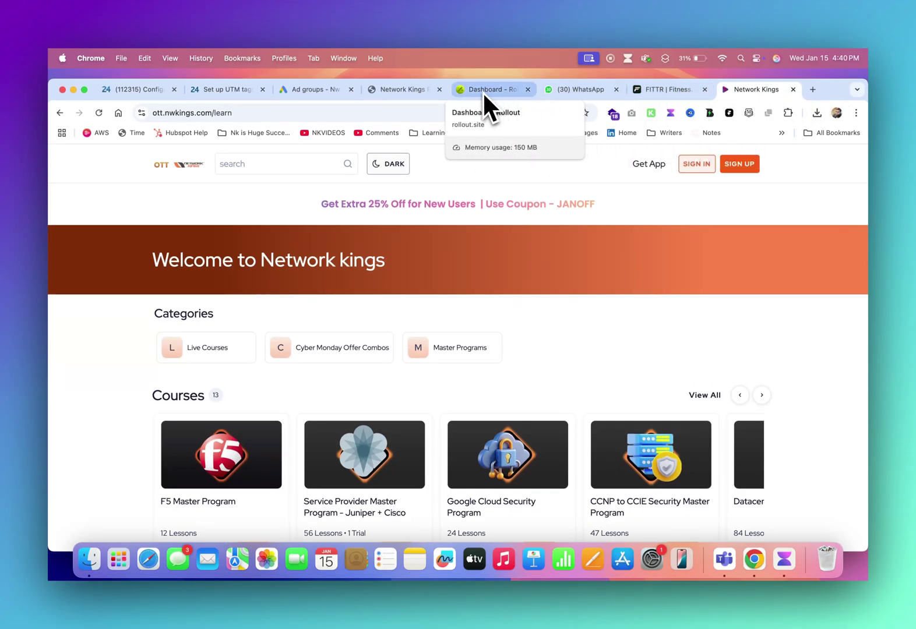
left_click(405, 92)
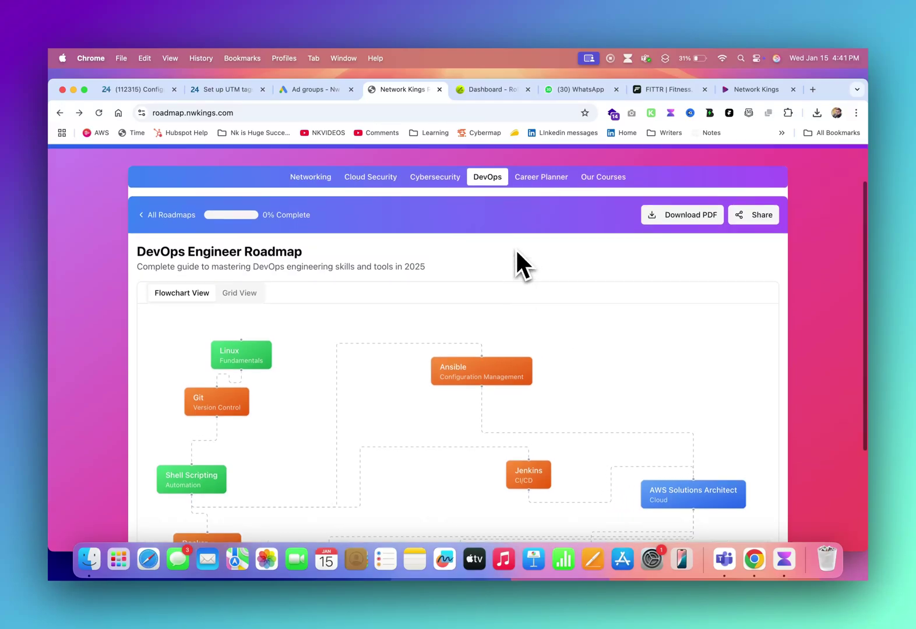
- Open the Career Planner and add CCNA and CCNP ENCOR as roadmap nodes
scroll(516, 252, "up", 3)
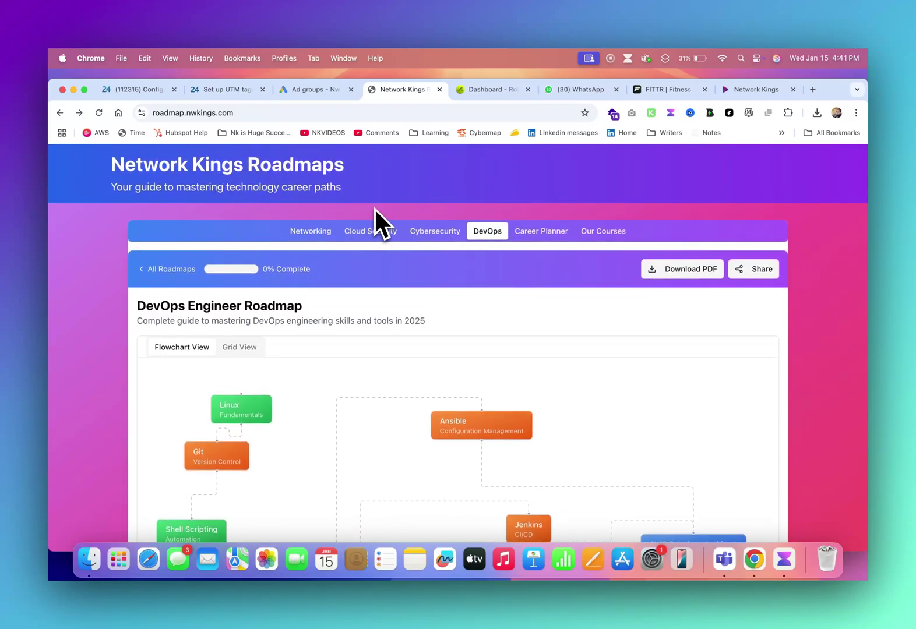
left_click(533, 236)
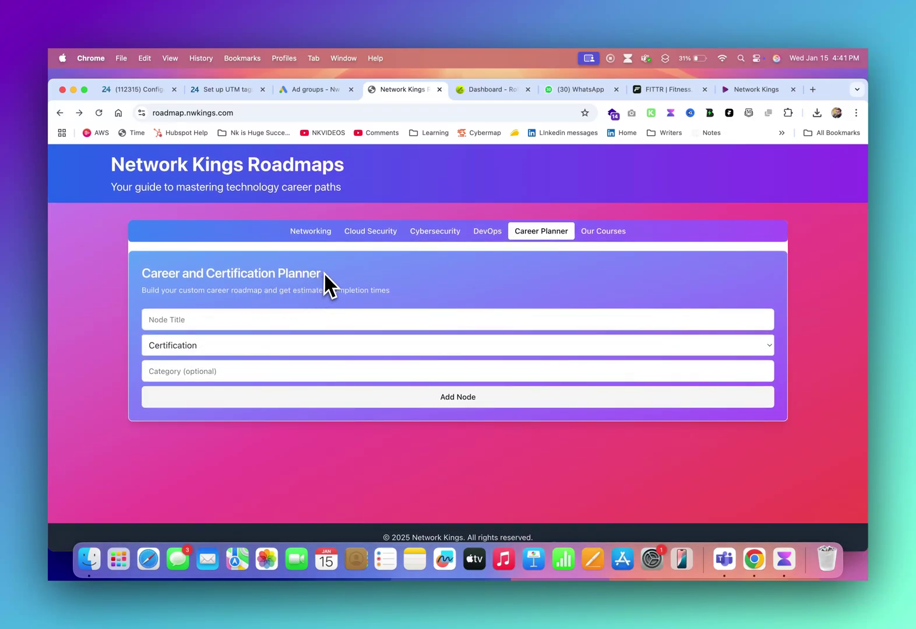
left_click_drag(324, 272, 150, 271)
left_click(196, 315)
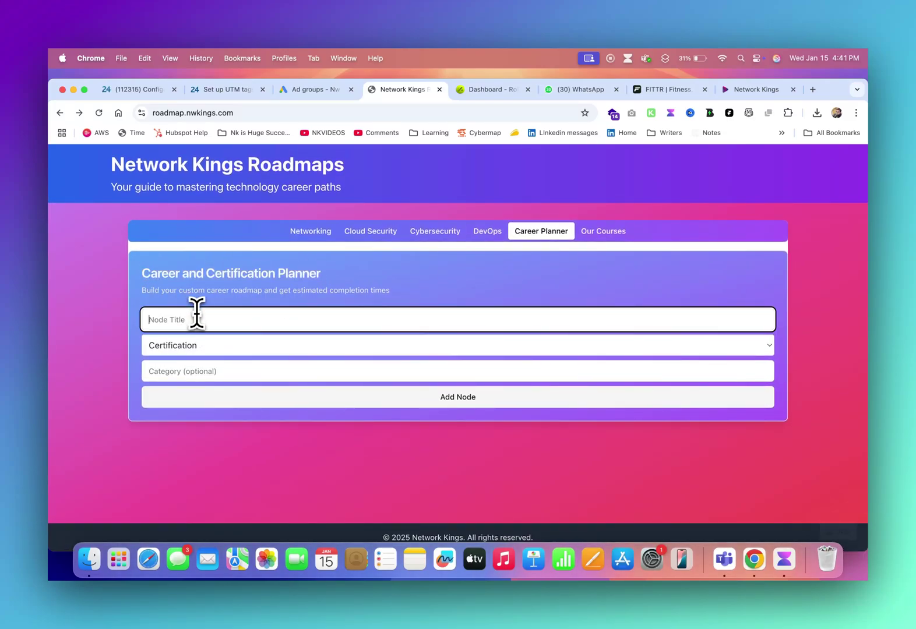
left_click(361, 397)
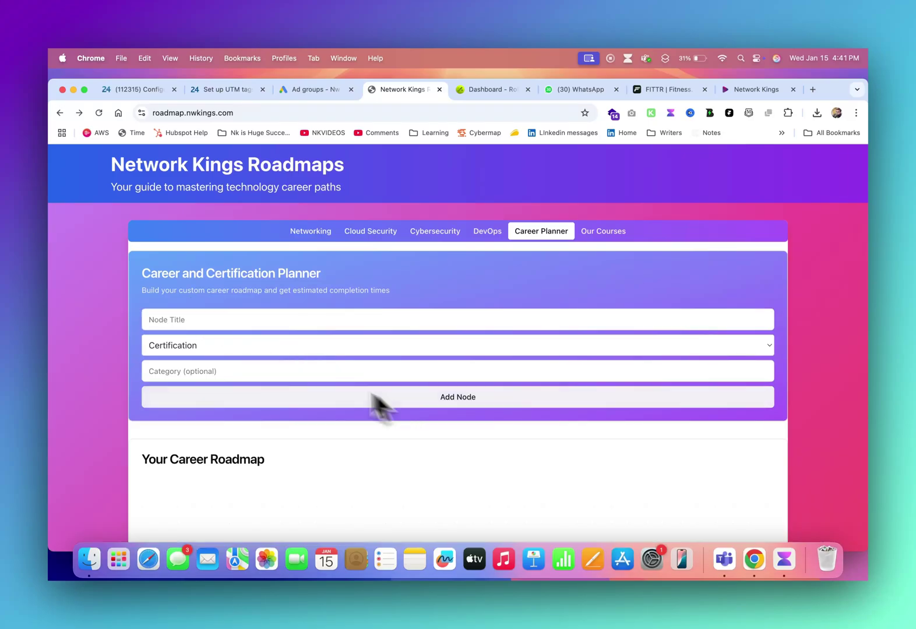
left_click(219, 319)
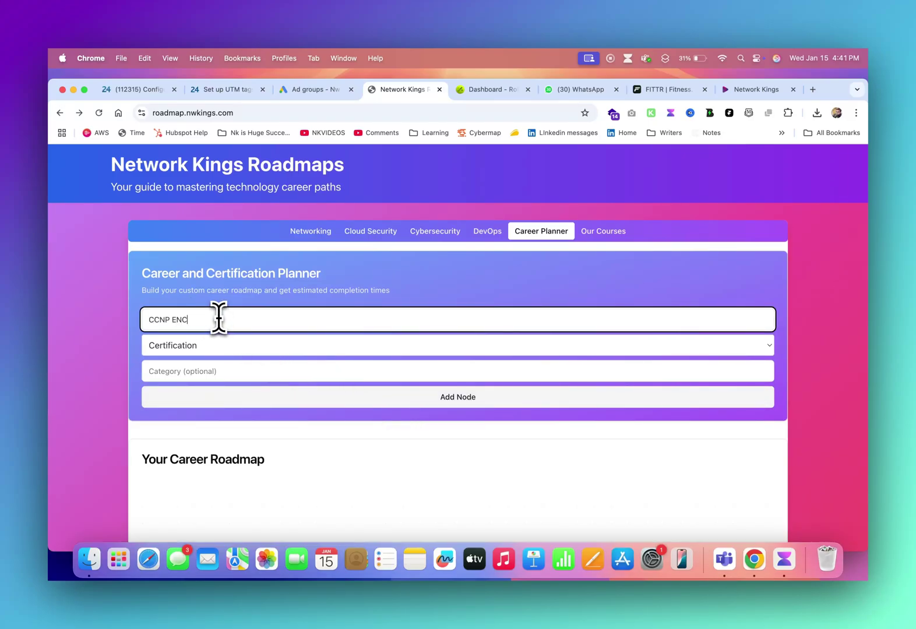
type("CCNP ENCOR")
left_click(393, 402)
- Add Paloalto Firewall, SDWAN and Python for Network Engineers as further nodes
left_click(225, 320)
type("C")
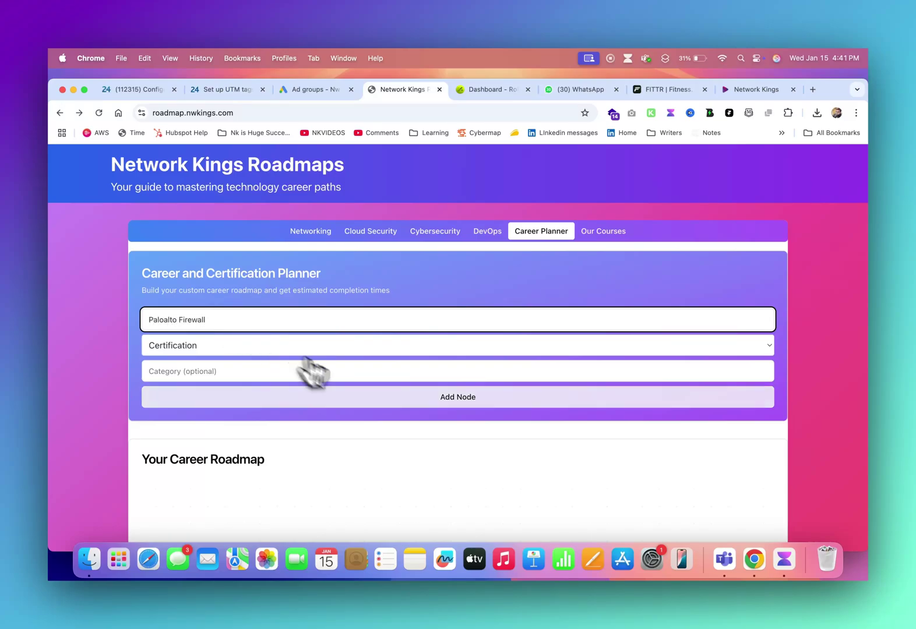
left_click(368, 401)
left_click(211, 320)
type("SDWAN")
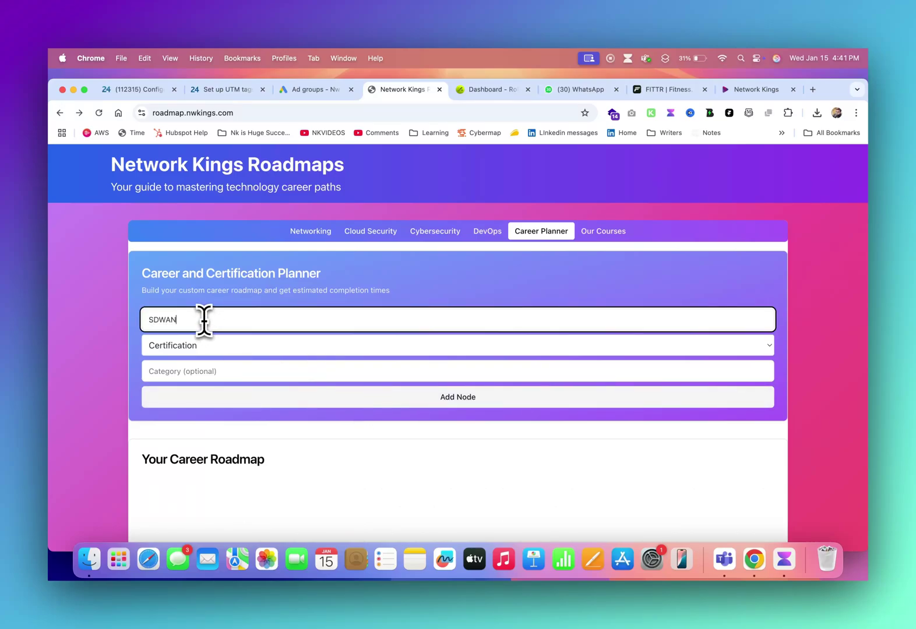
left_click(408, 401)
left_click(248, 321)
type("Python for Network Engineers")
left_click(400, 402)
- Connect CCNA to CCNP ENCOR and calculate the estimated completion time
scroll(810, 372, "down", 5)
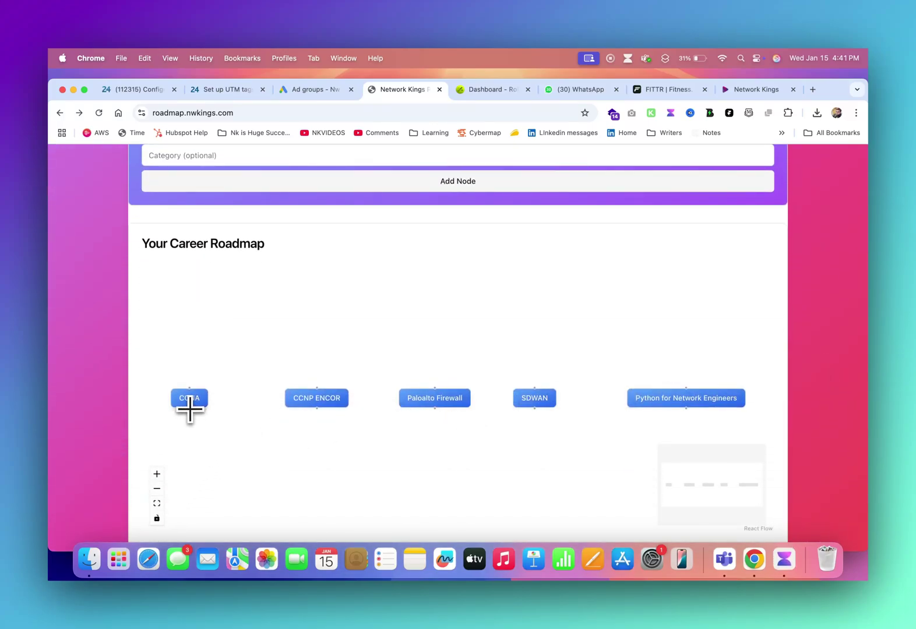
mouse_move(189, 409)
left_mouse_down()
mouse_move(235, 415)
mouse_move(322, 383)
mouse_move(437, 378)
mouse_move(438, 400)
mouse_move(531, 379)
mouse_move(535, 388)
mouse_move(667, 394)
mouse_move(686, 385)
left_mouse_up()
scroll(821, 414, "down", 2)
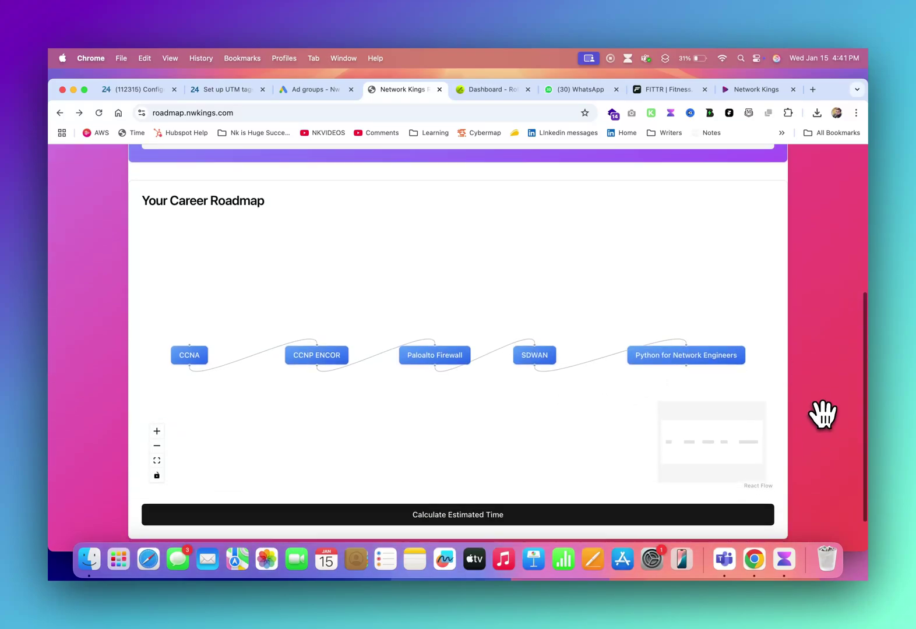
scroll(823, 415, "down", 1)
left_click(455, 475)
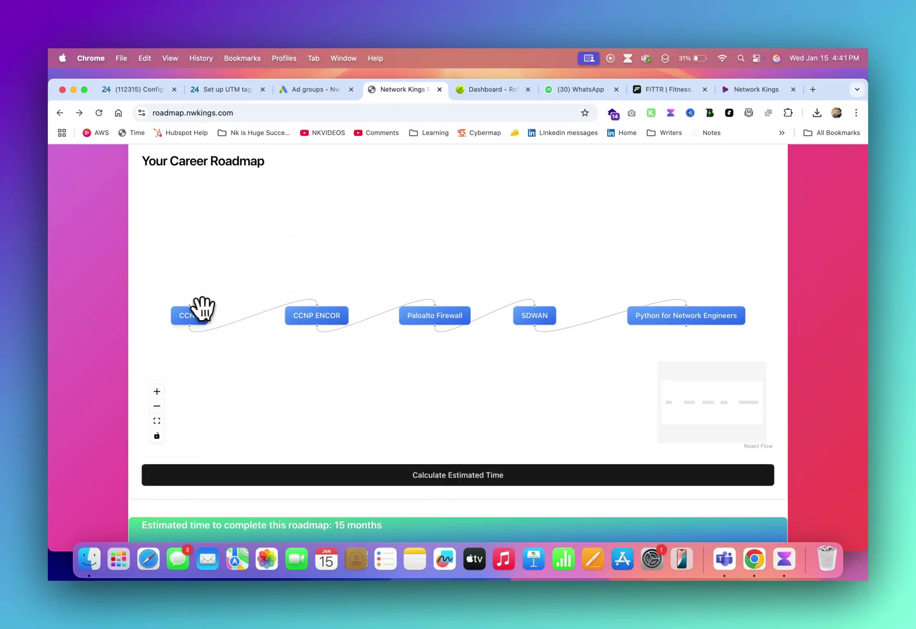
- Rearrange the five nodes into two stacked columns and highlight the 15-month estimate
left_click_drag(200, 311, 265, 217)
left_click_drag(323, 315, 241, 316)
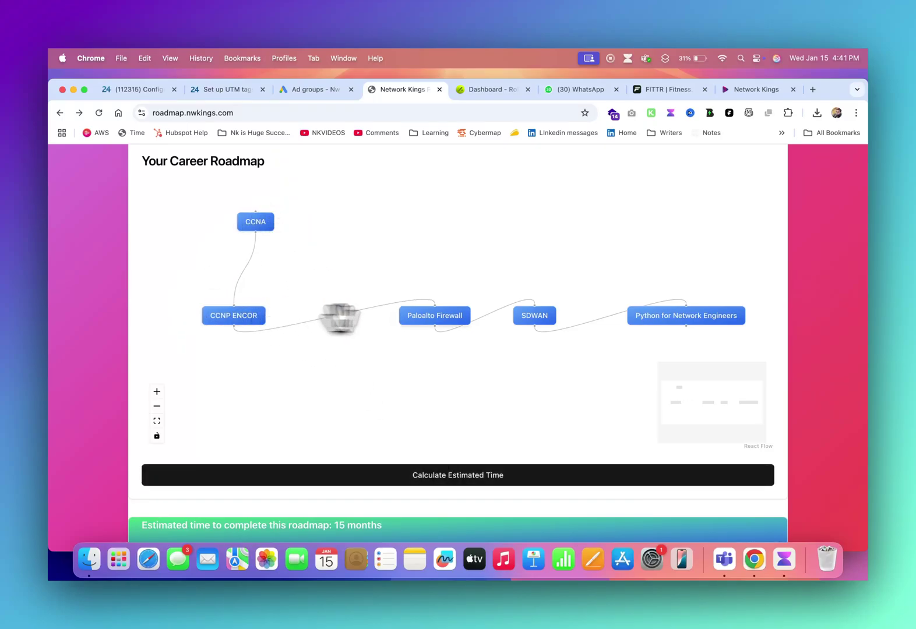
left_click_drag(455, 316, 254, 380)
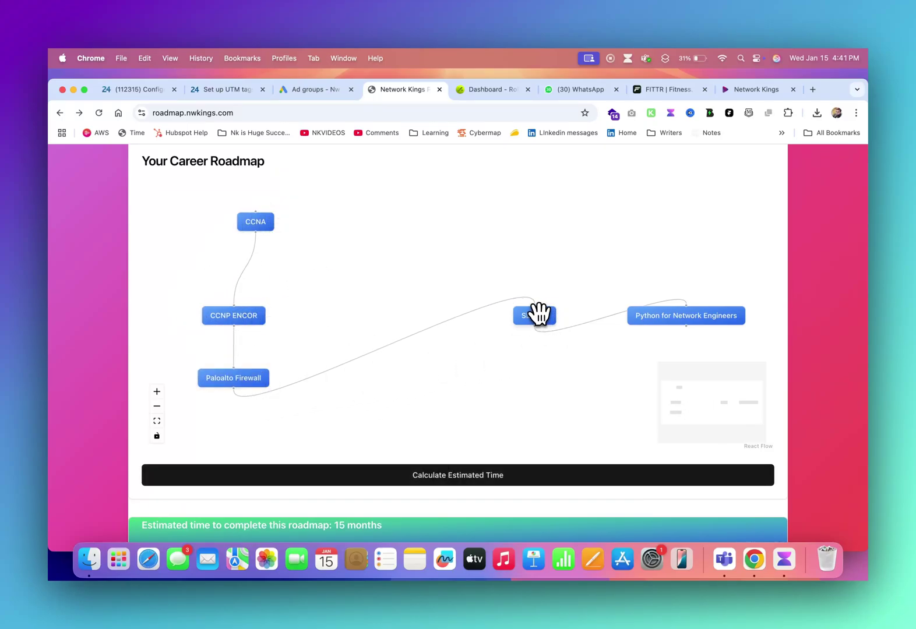
left_click_drag(541, 313, 407, 272)
left_click_drag(675, 318, 395, 350)
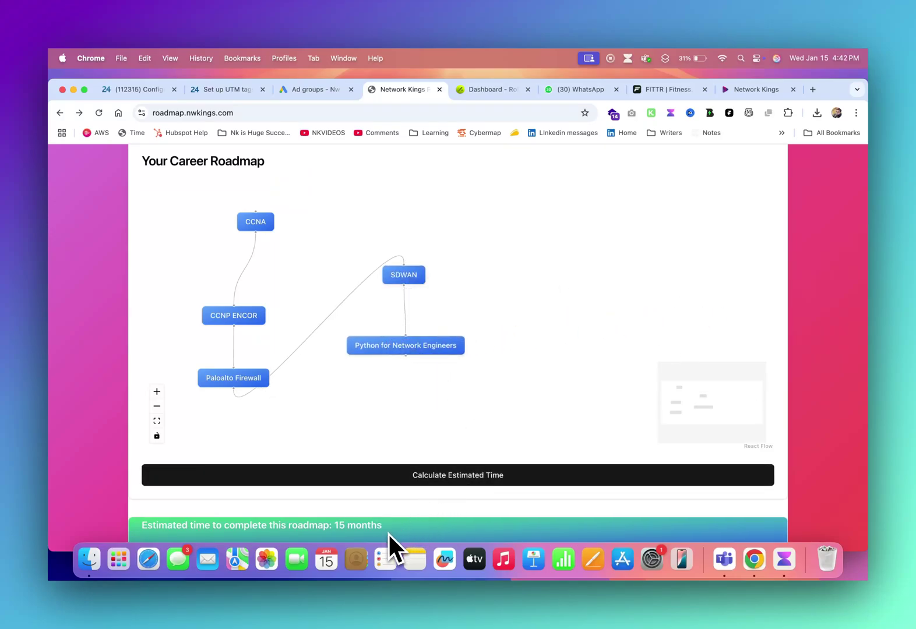
left_click_drag(385, 526, 333, 524)
- Add a CCNP Datacenter node and recalculate the estimate to 18 months
scroll(447, 376, "up", 3)
left_click(96, 343)
scroll(96, 338, "up", 4)
left_click(205, 170)
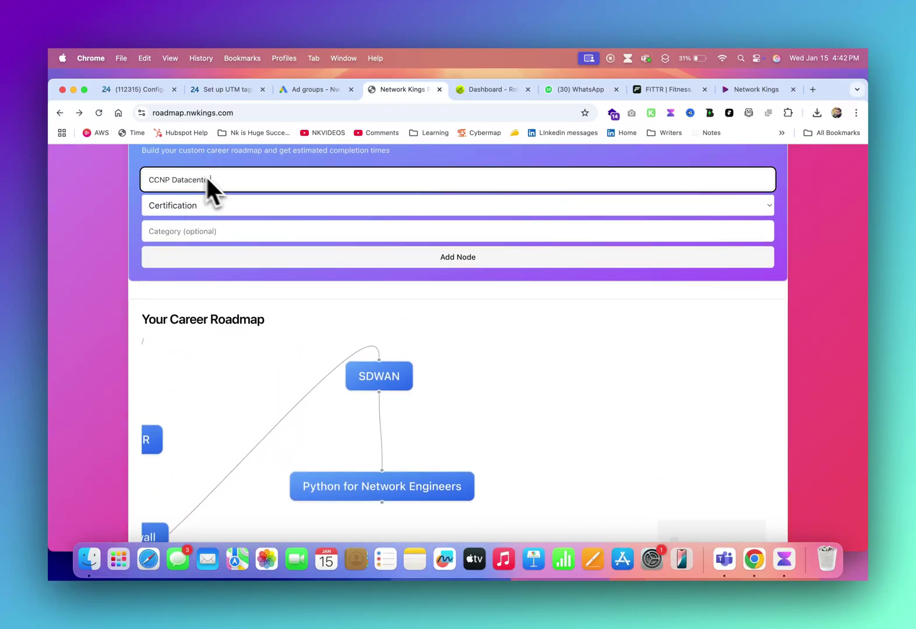
left_click(337, 258)
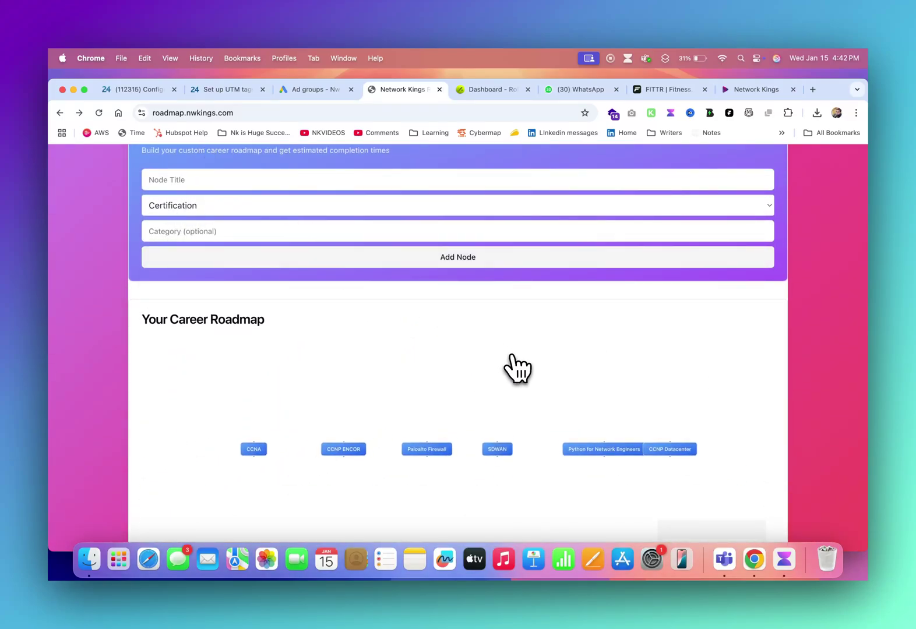
scroll(757, 391, "down", 3)
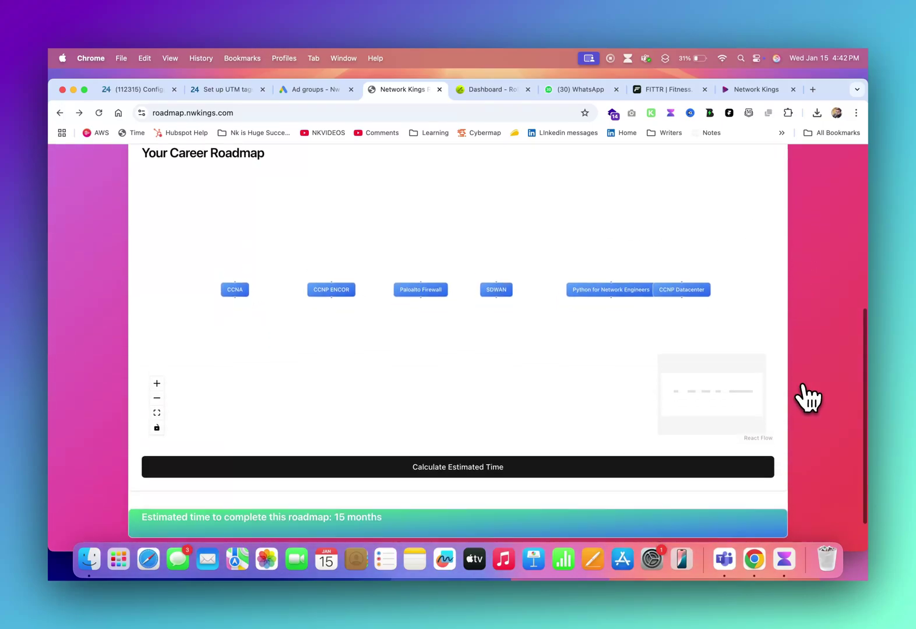
left_click(440, 465)
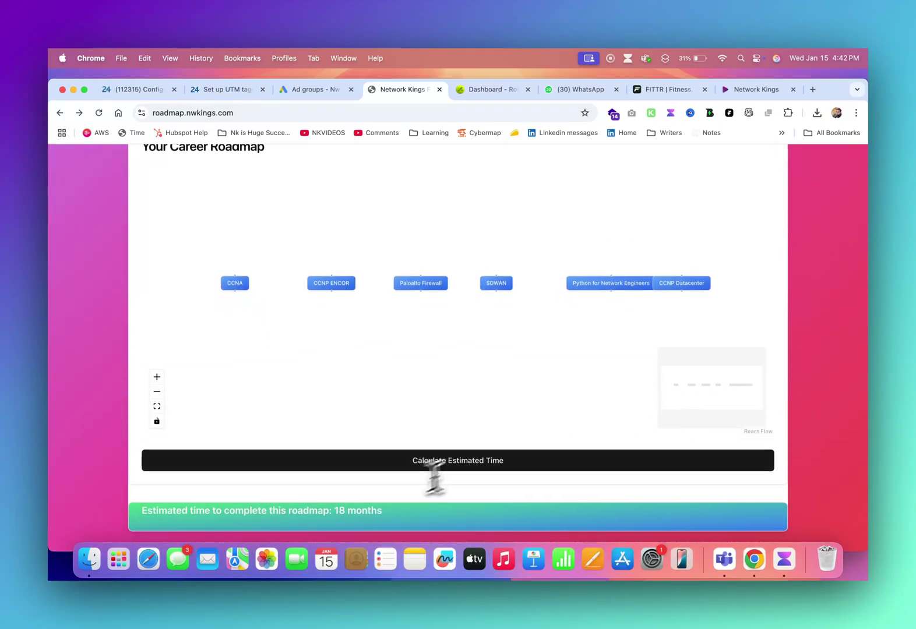
left_click_drag(335, 511, 402, 514)
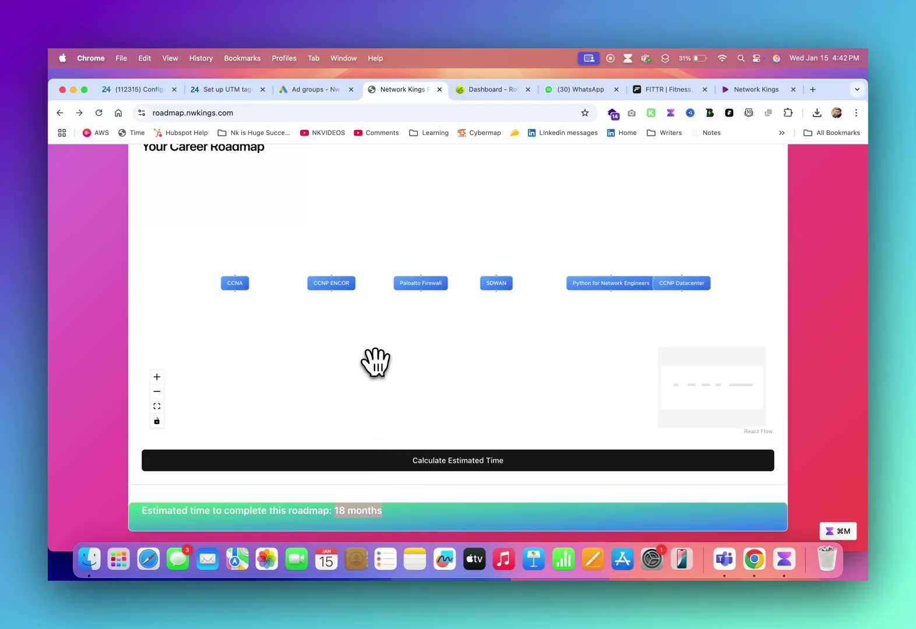
- Stagger the six nodes by moving each one to a new position
left_click_drag(249, 280, 235, 300)
left_click_drag(333, 278, 312, 229)
left_click_drag(421, 283, 358, 303)
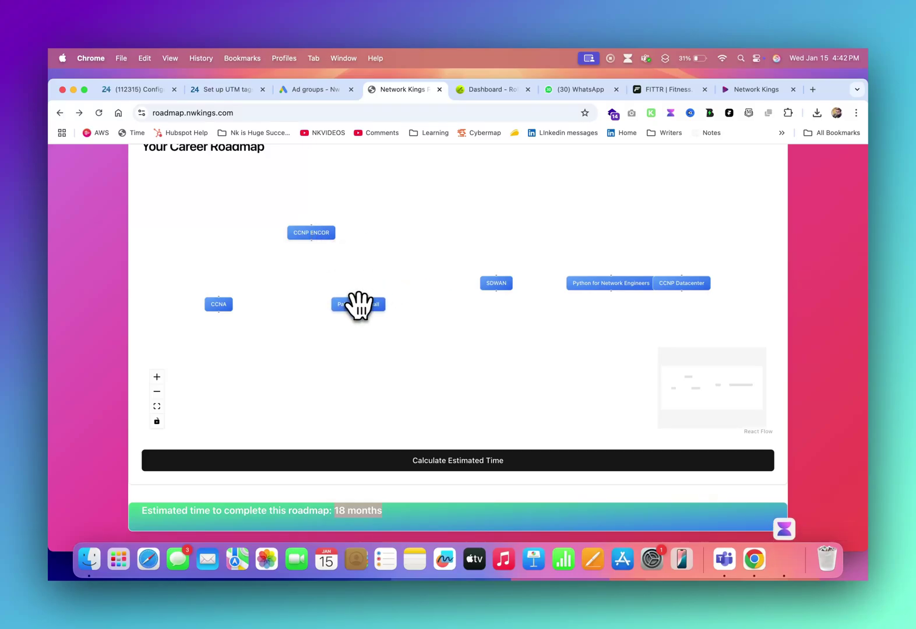
left_click_drag(489, 284, 460, 244)
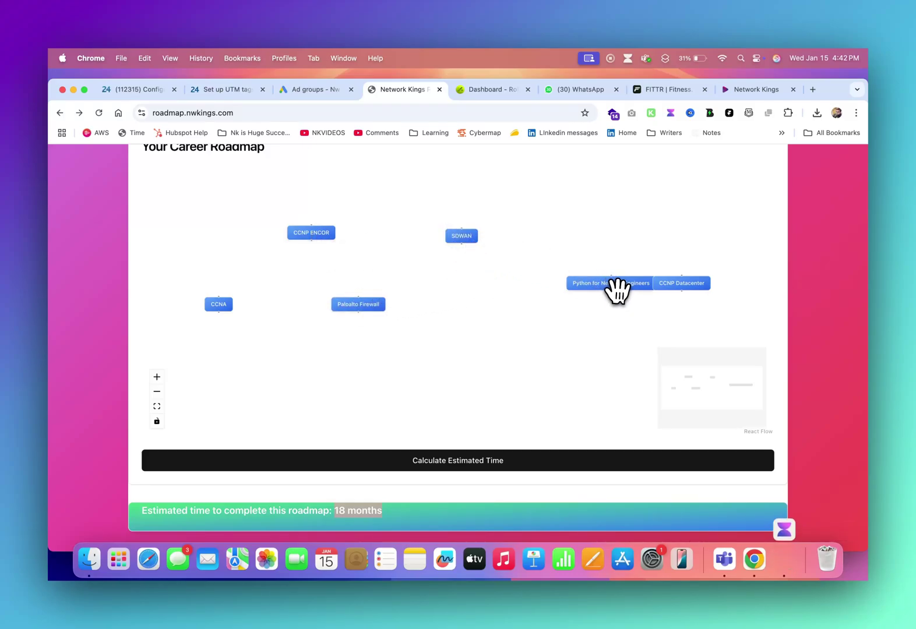
left_click_drag(615, 287, 491, 310)
left_click_drag(664, 284, 605, 277)
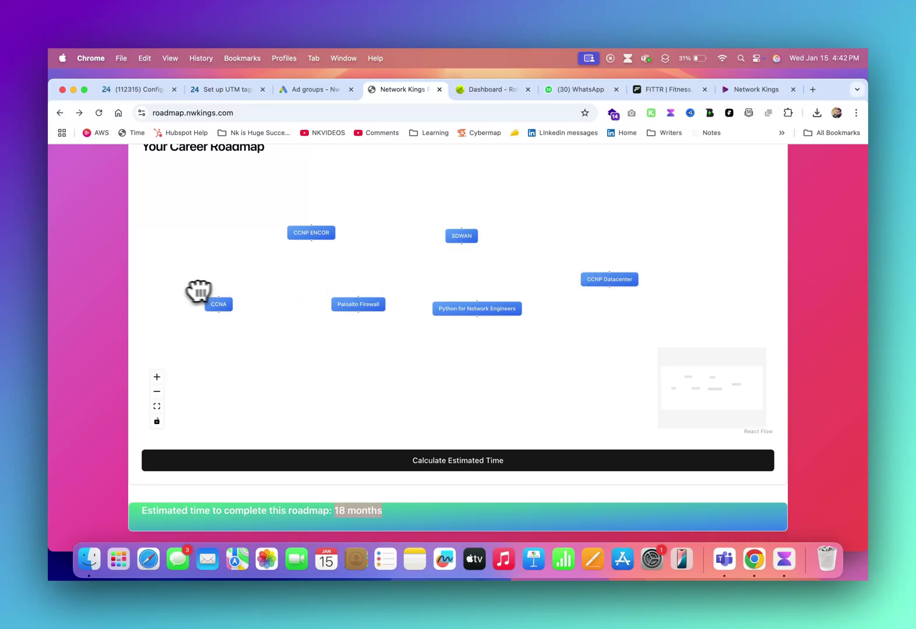
- Show the Networking roadmap flowchart and place the Network Kings OTT site beside it
scroll(99, 279, "up", 3)
scroll(99, 279, "up", 3)
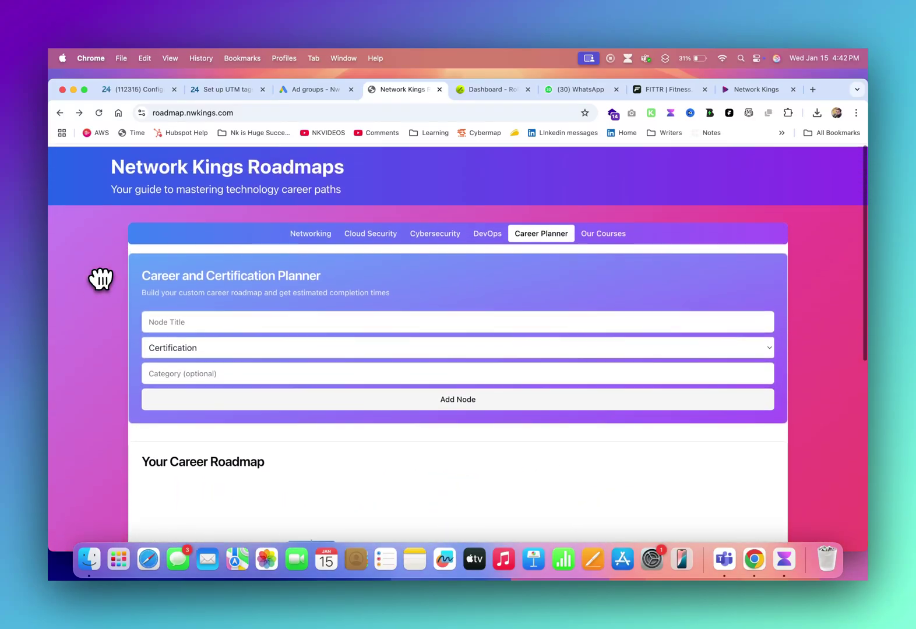
left_click(319, 245)
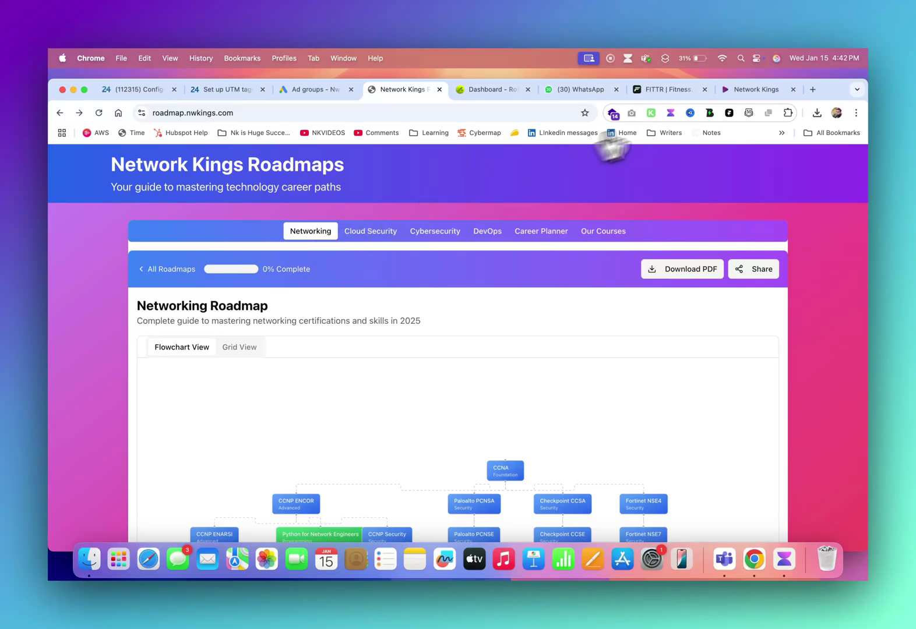
left_click(740, 90)
left_click_drag(740, 89, 475, 100)
scroll(370, 307, "down", 10)
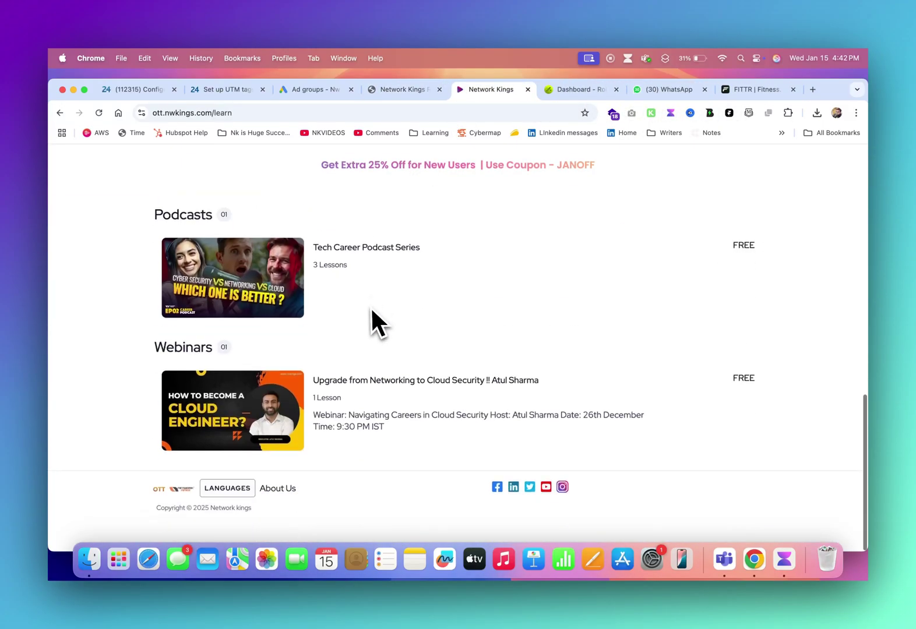
scroll(369, 308, "up", 1)
scroll(364, 311, "up", 2)
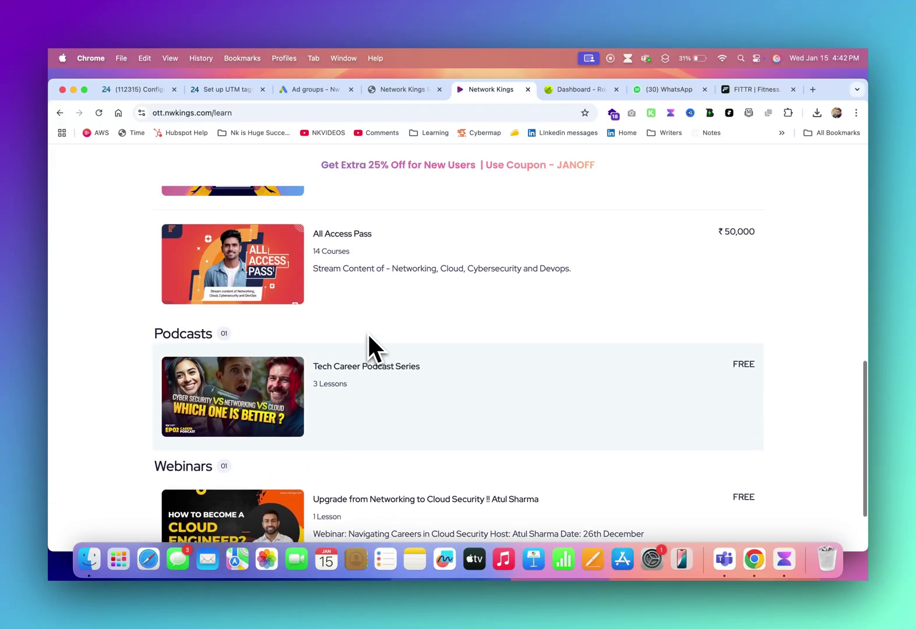
- Browse the All Access Pass and IT Professional Master Program free-trial page, then return home
left_click(380, 256)
scroll(504, 326, "down", 6)
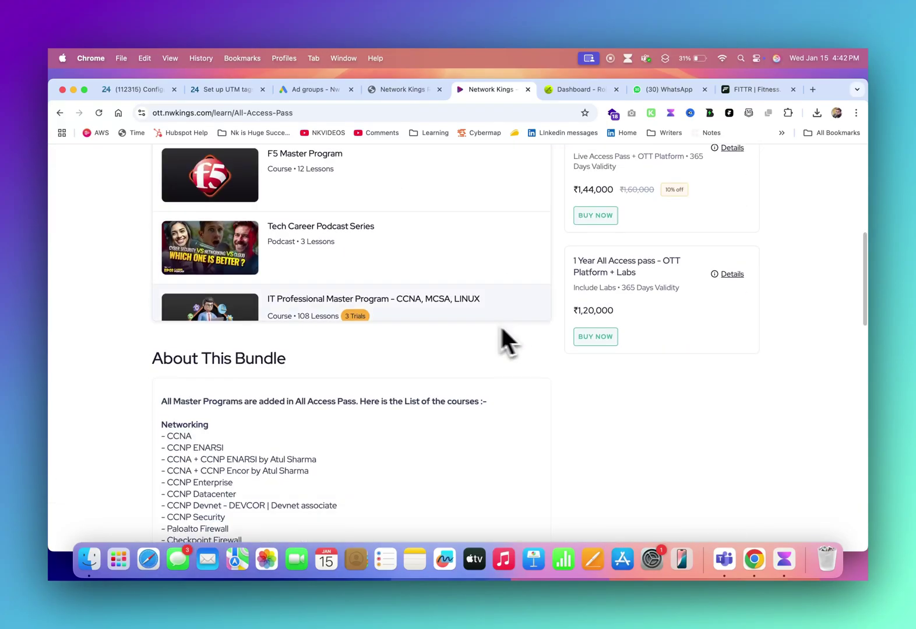
scroll(341, 274, "down", 5)
scroll(350, 306, "up", 10)
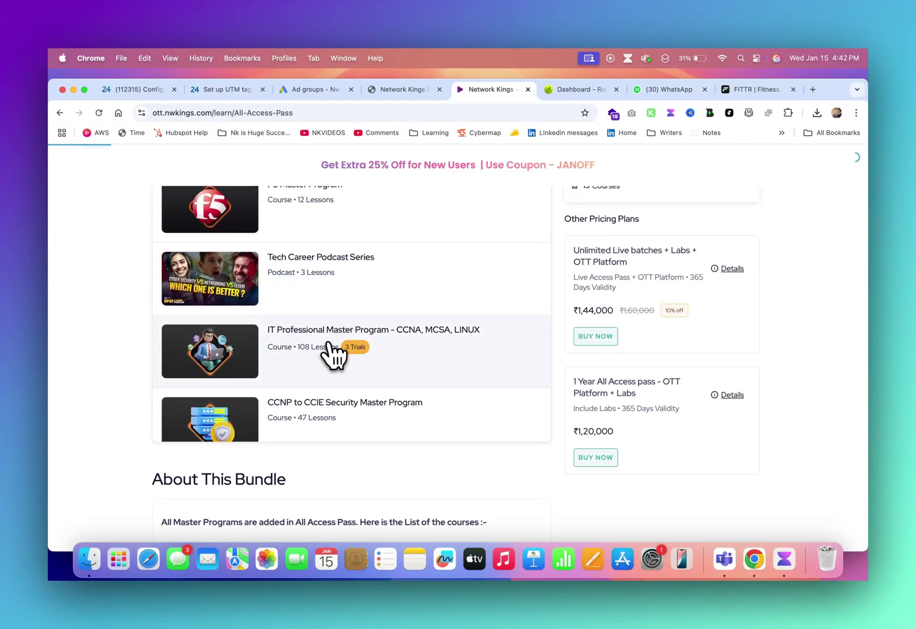
left_click(330, 349)
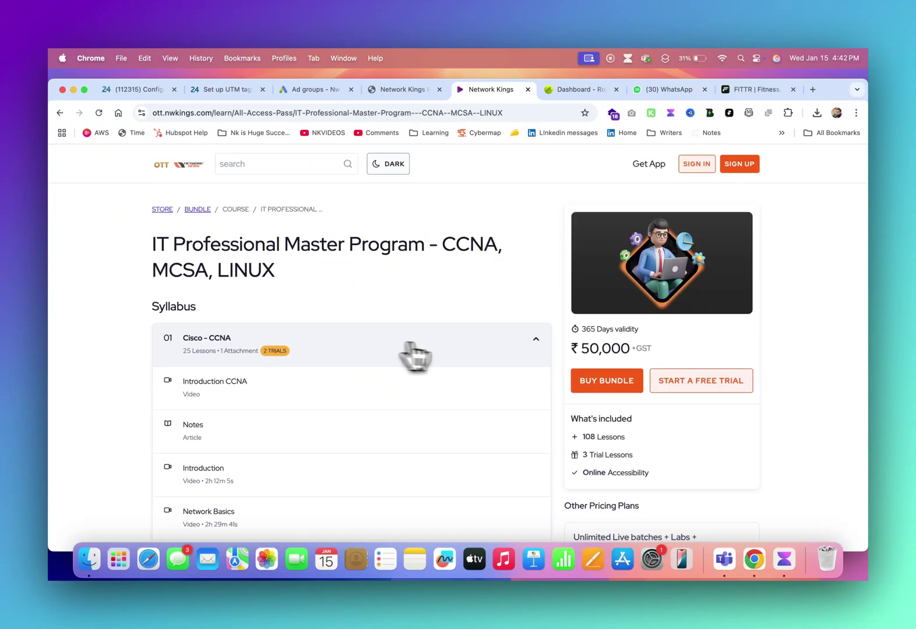
left_click(700, 385)
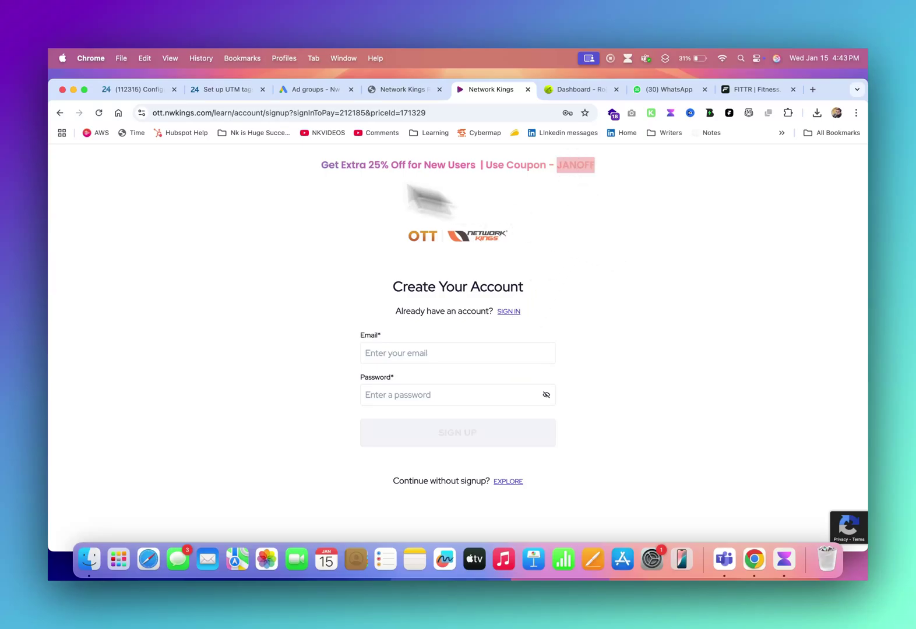
left_click(60, 113)
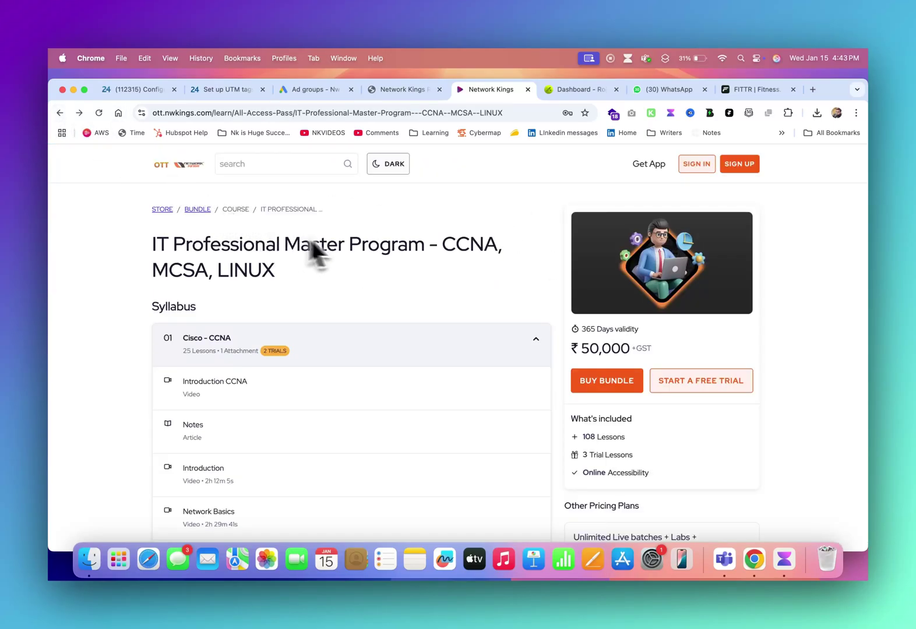
left_click(198, 167)
- Sign in to the EVE-NG server at racks.nwkings.com:8097 using saved credentials
left_click(300, 113)
type("racks.nwkings.com:8097/#/main")
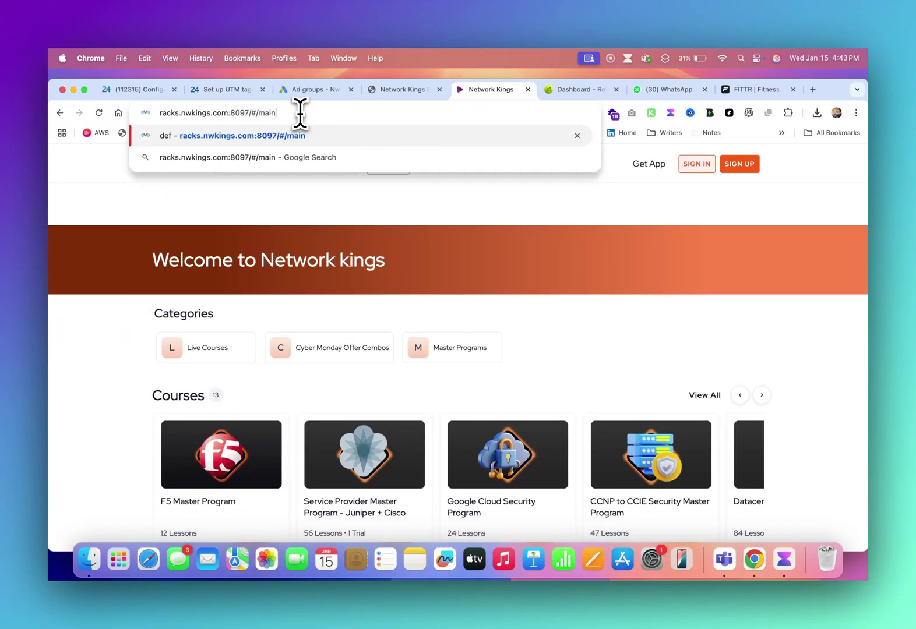
key("Return")
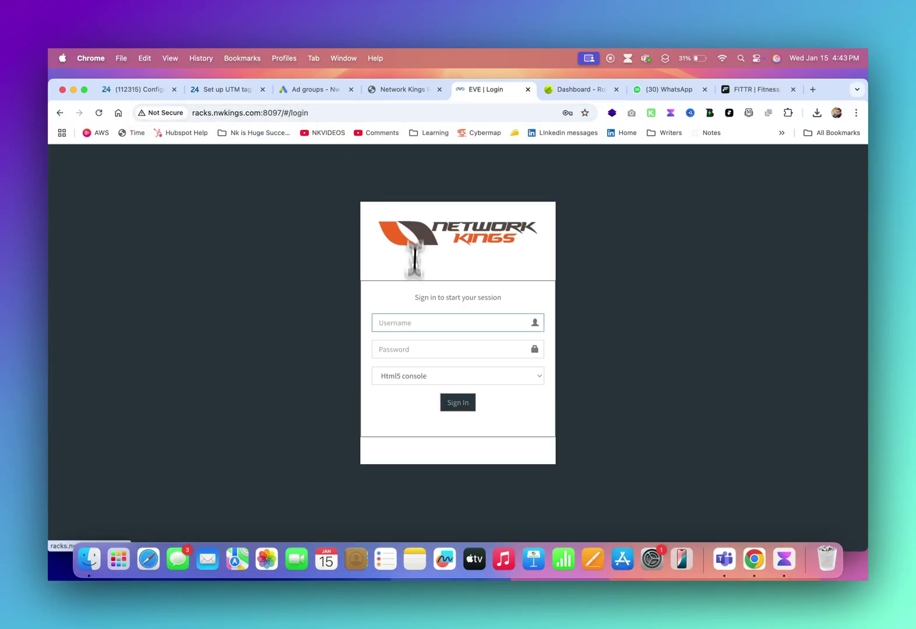
left_click(409, 326)
left_click(458, 352)
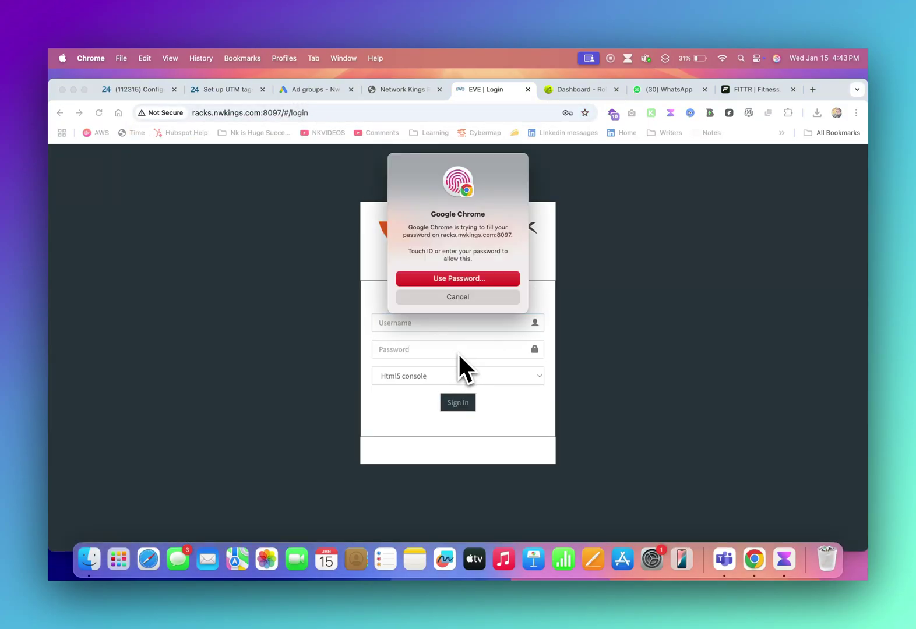
left_click(458, 402)
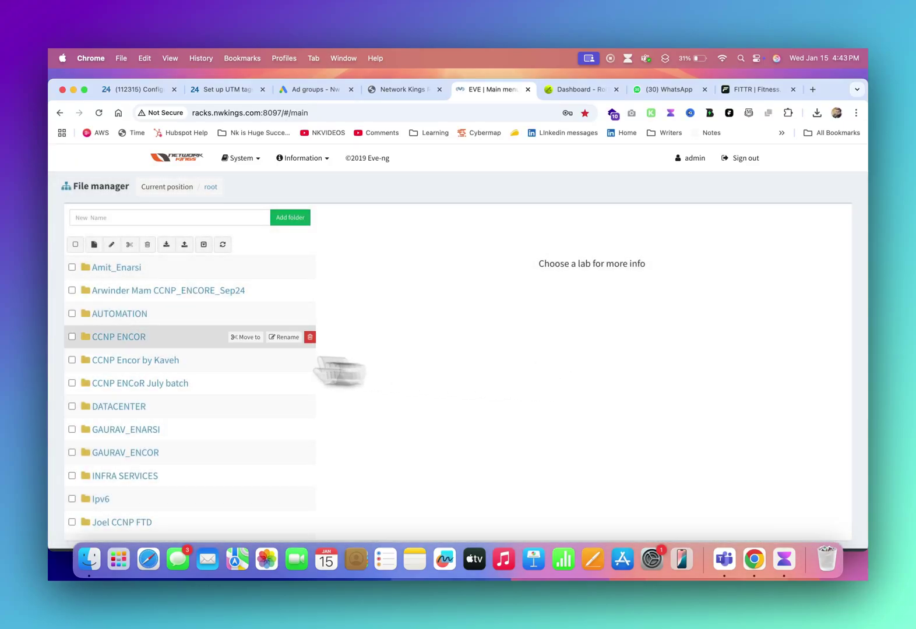
- Preview the BGP Default lab topology, then go back to the Network Kings Roadmaps tab
scroll(148, 364, "down", 8)
scroll(146, 363, "down", 6)
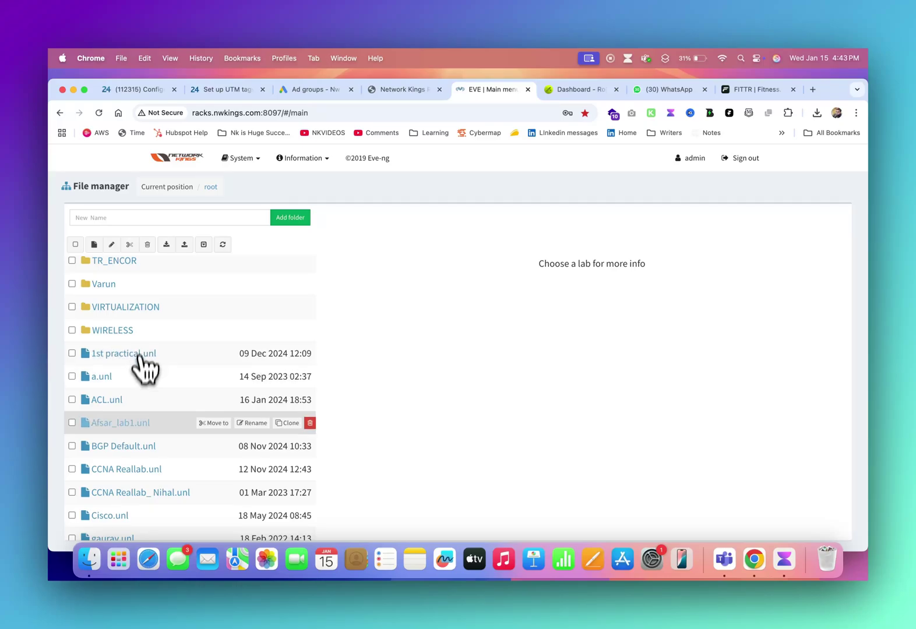
left_click(145, 448)
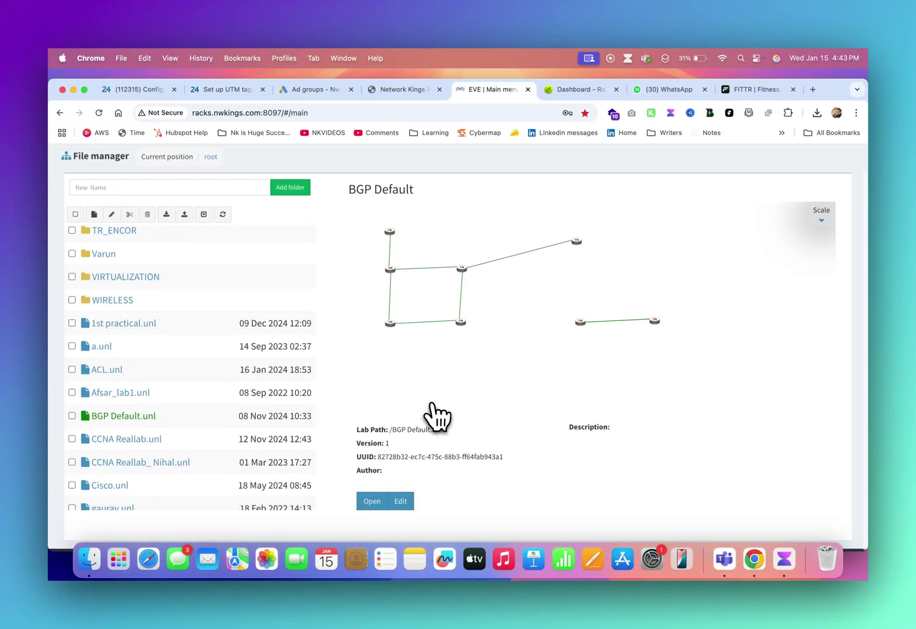
scroll(437, 415, "down", 1)
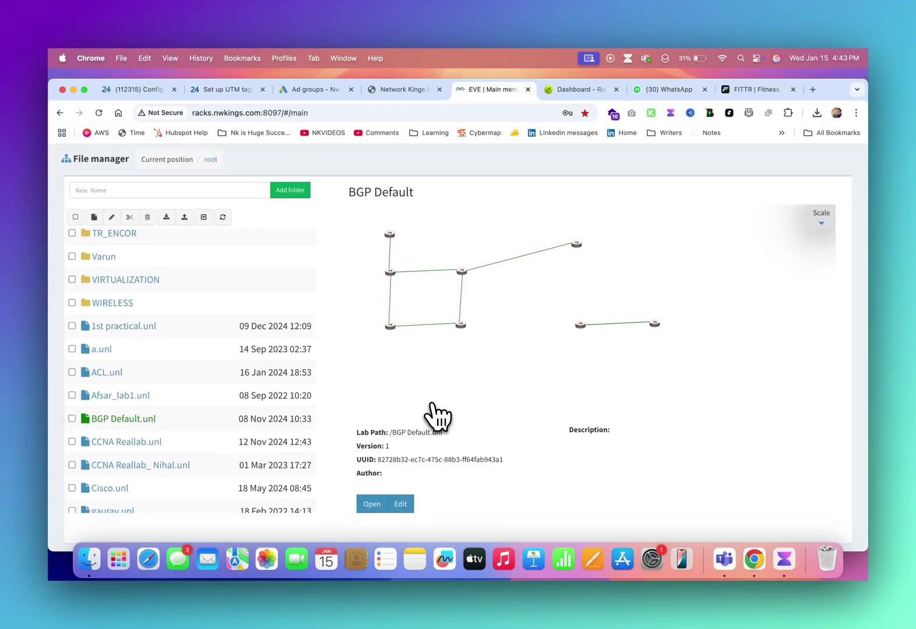
left_click(413, 88)
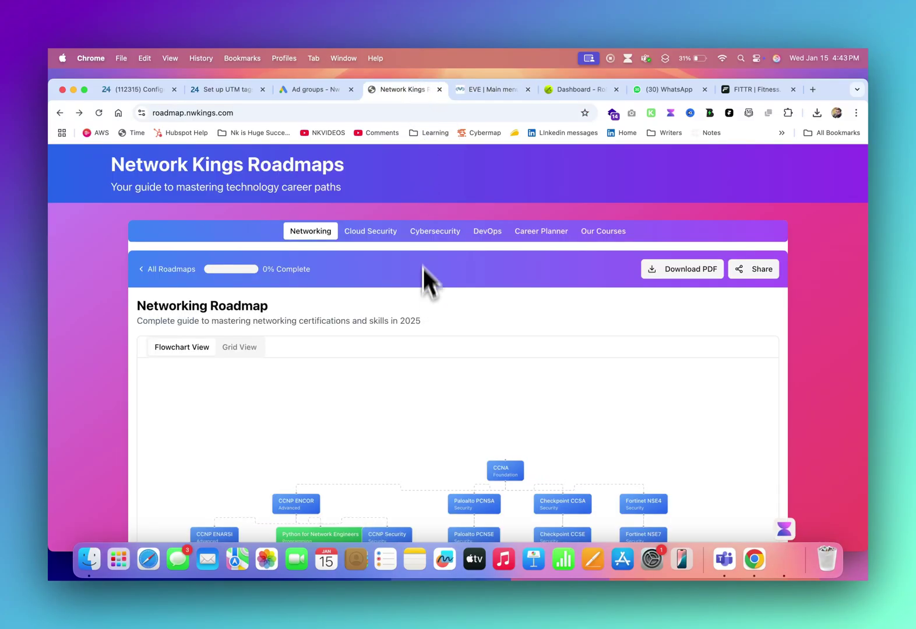
key("super+m")
left_click_drag(423, 321, 174, 316)
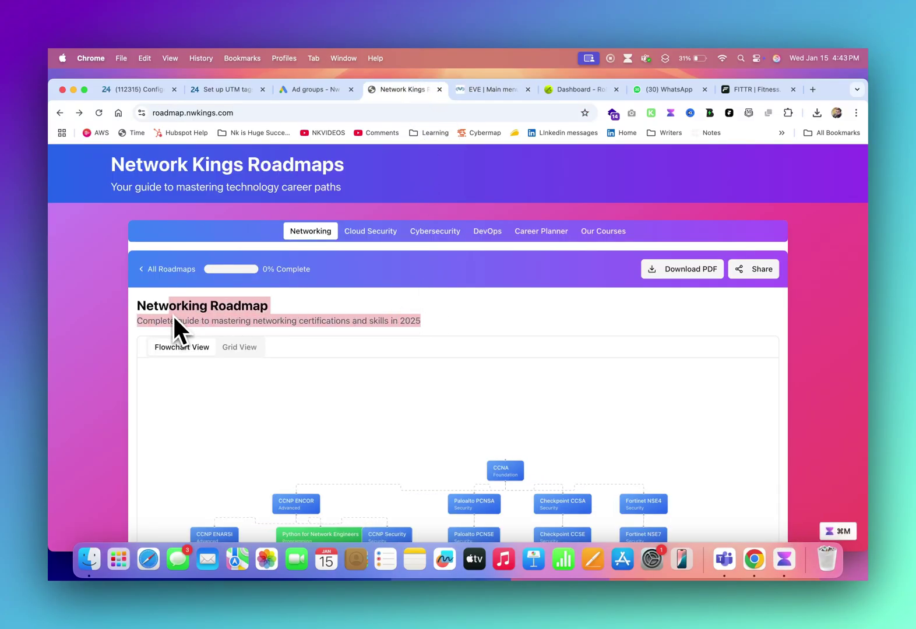
key("super+m")
scroll(342, 298, "down", 5)
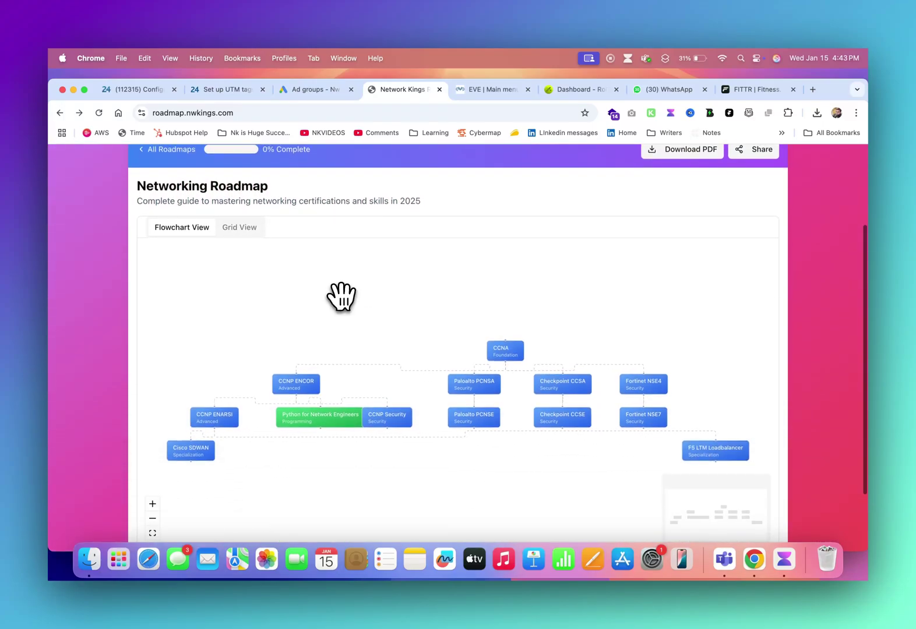
left_click_drag(499, 332, 434, 274)
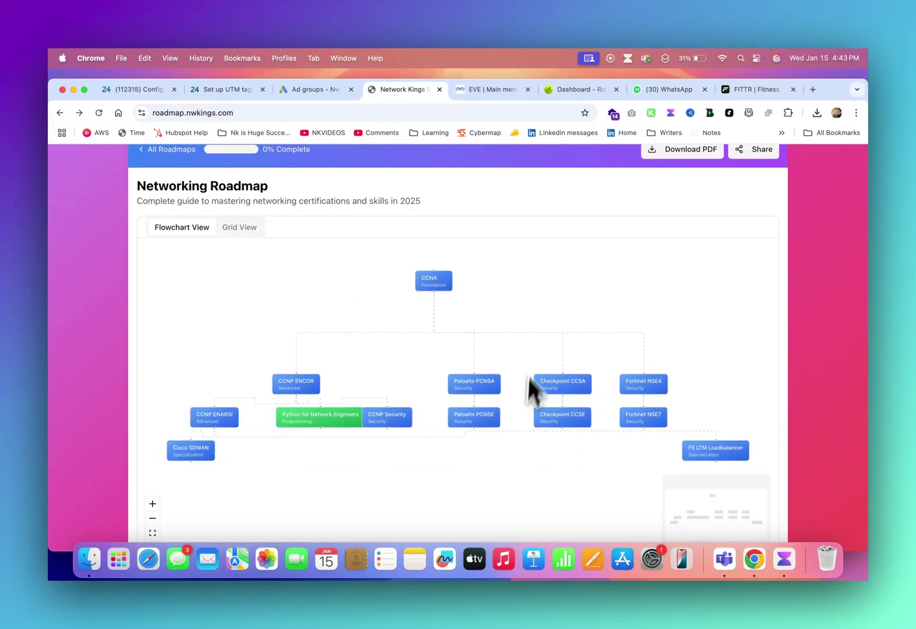
scroll(574, 262, "up", 3)
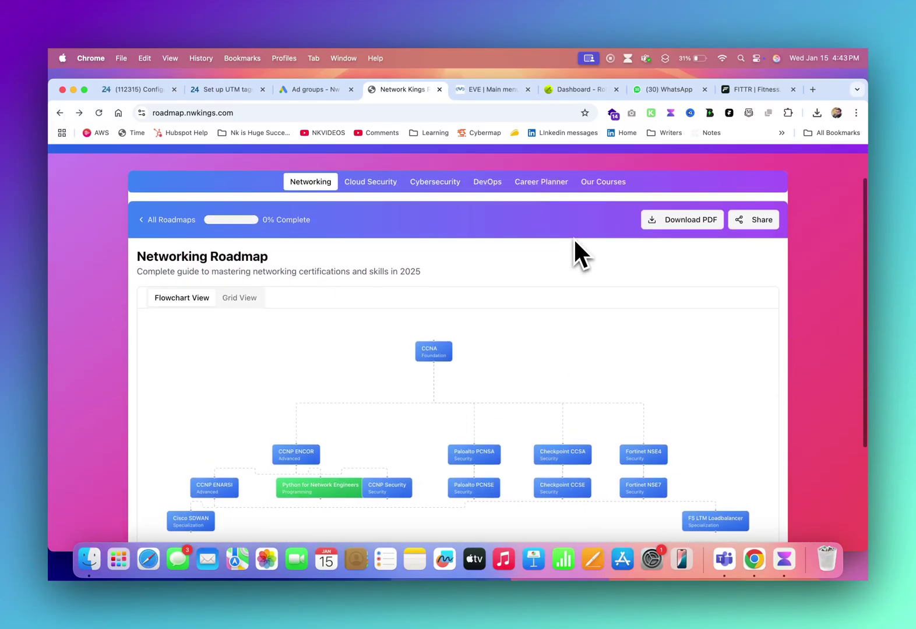
left_click(541, 187)
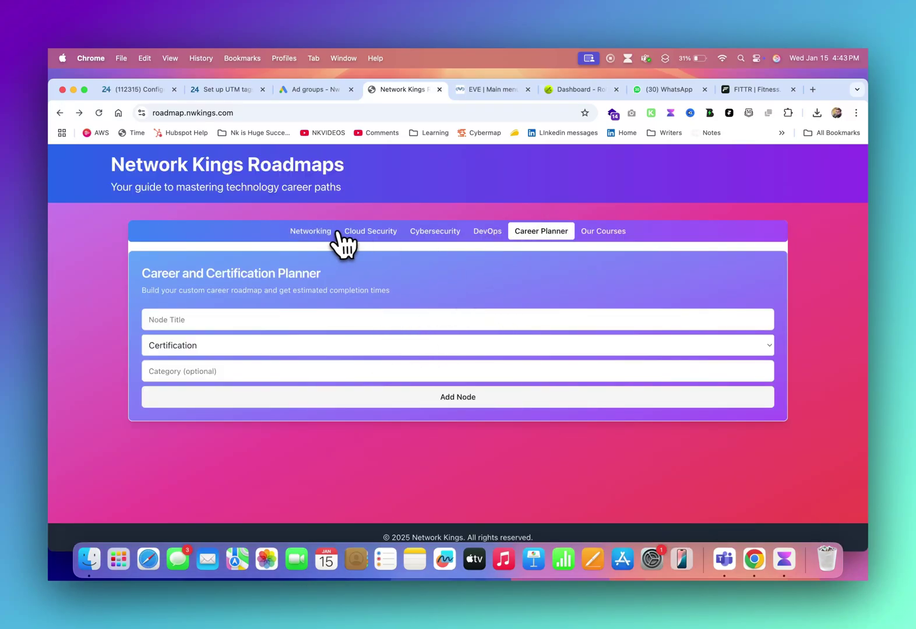
left_click(311, 232)
scroll(408, 303, "down", 3)
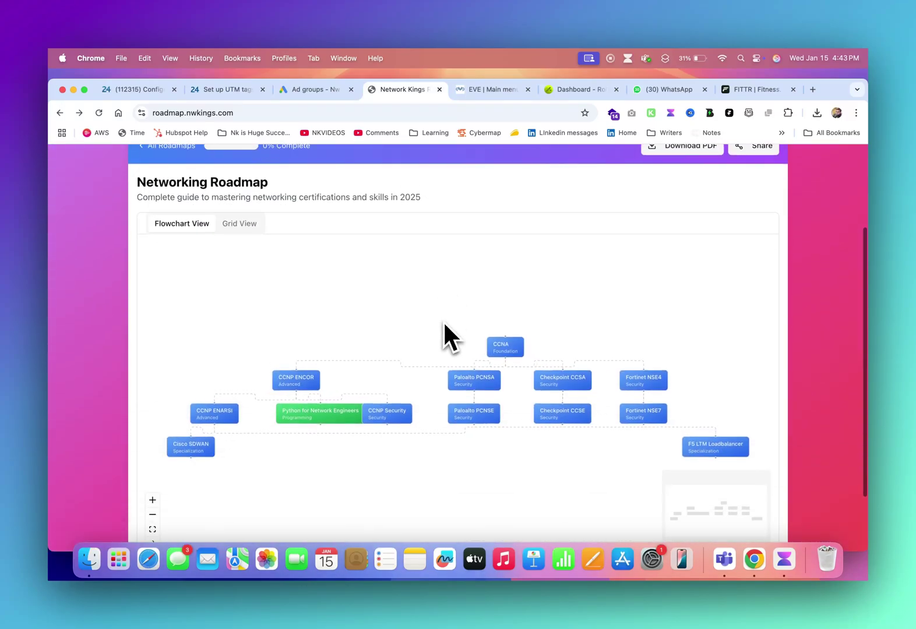
scroll(444, 325, "down", 3)
scroll(444, 326, "up", 2)
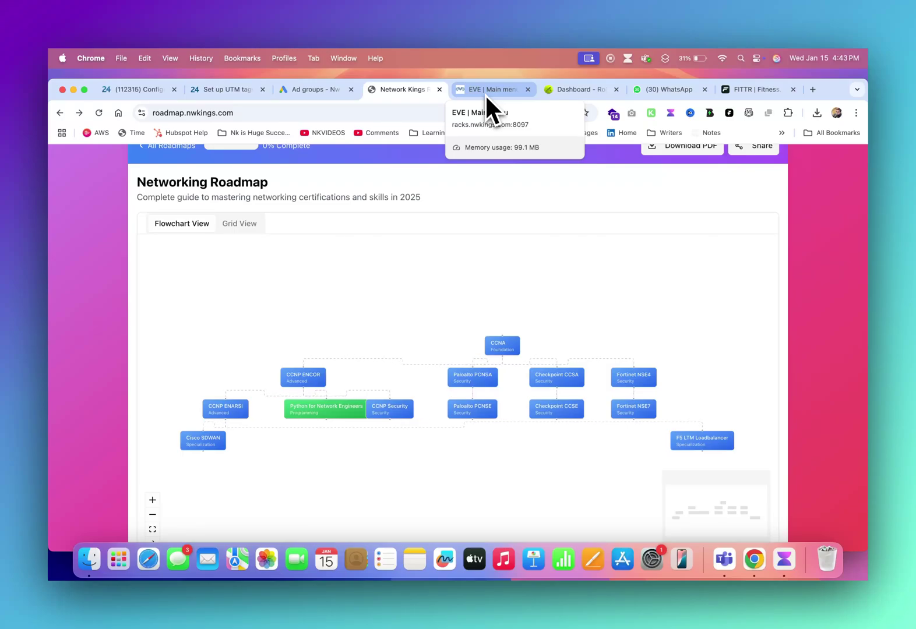
left_click(253, 114)
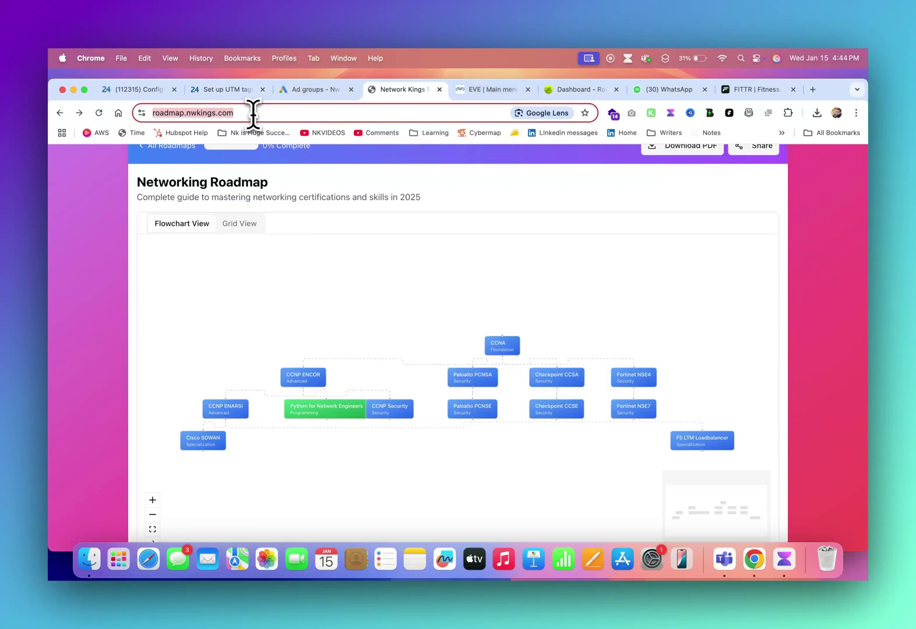
- Load the wa.me Network kings chat in the EVE tab, then return to the Networking Roadmap
left_click(478, 90)
left_click(446, 112)
key("Down")
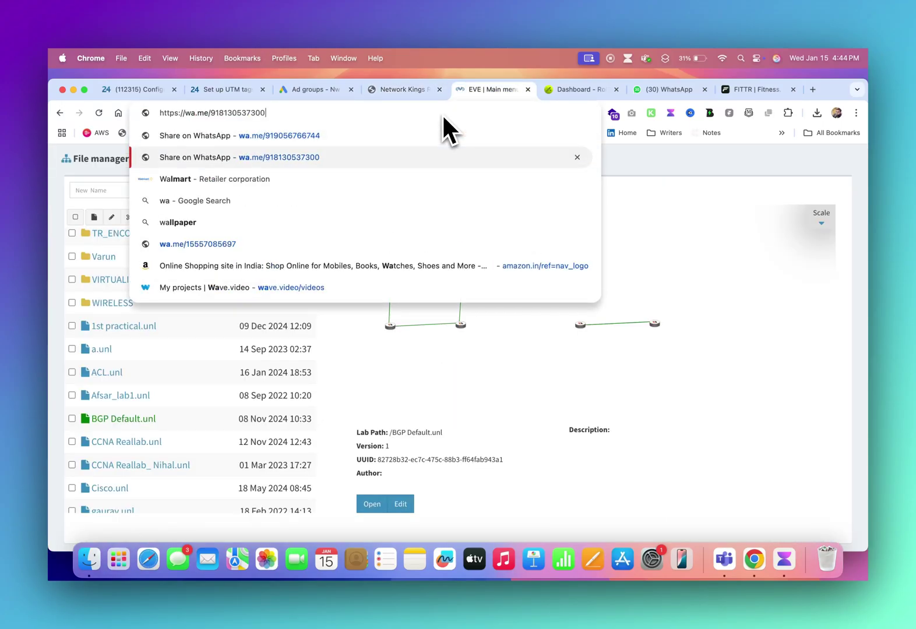
key("Return")
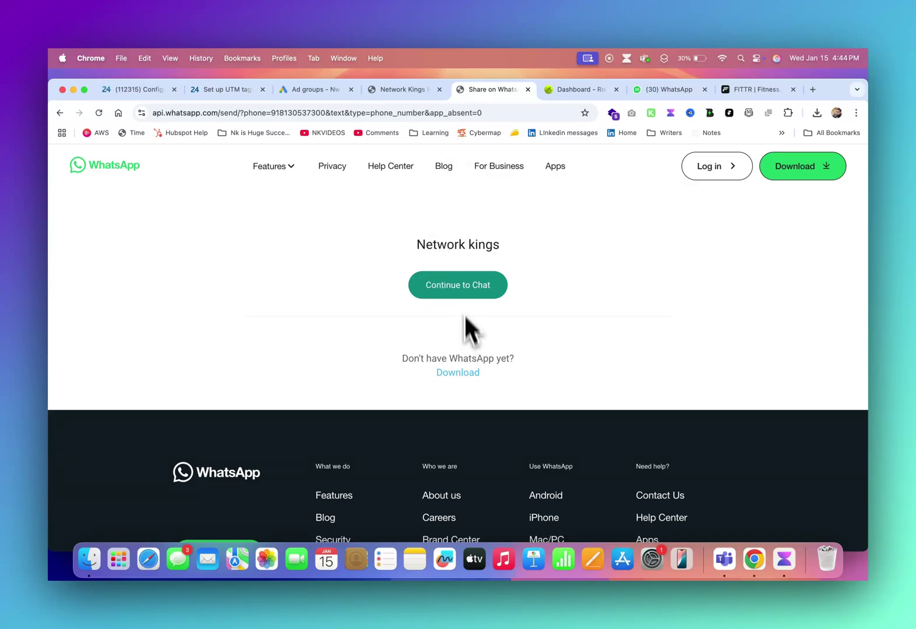
left_click_drag(417, 244, 510, 251)
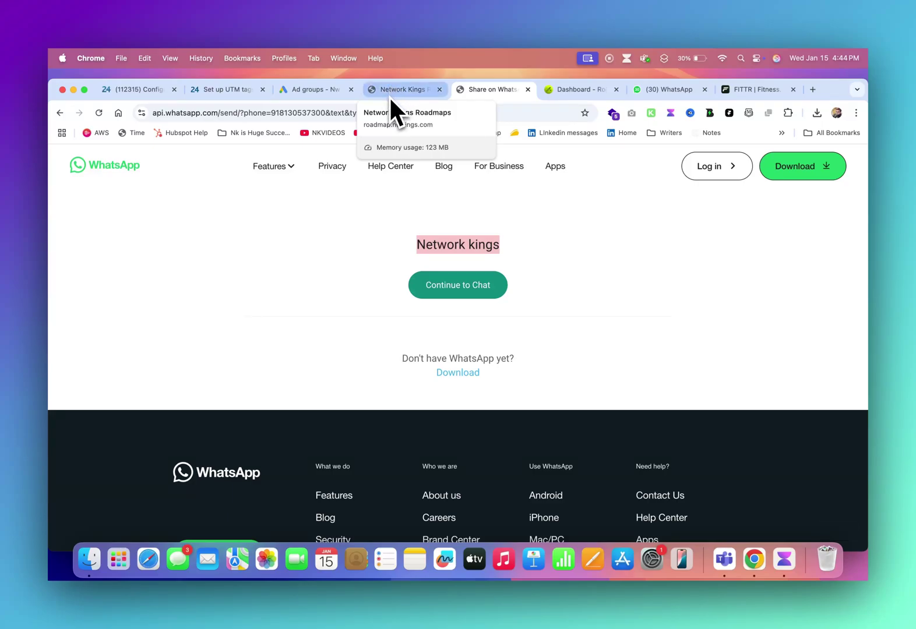
left_click(389, 93)
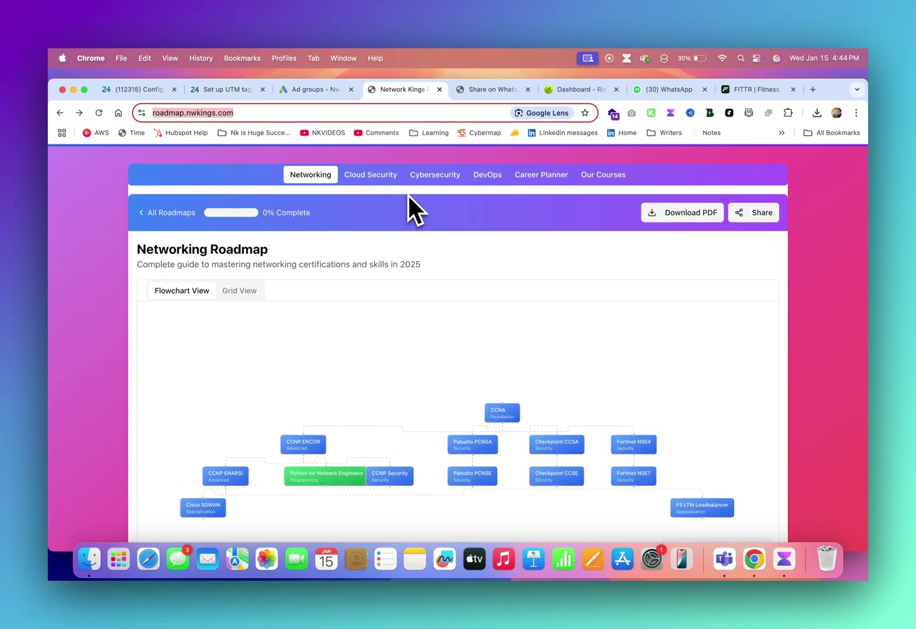
- Load the career-security.com homepage after removing the broken /cgi-sys/defaultwebpage.cgi path
left_click(469, 88)
left_click(435, 109)
type("ca")
key("Return")
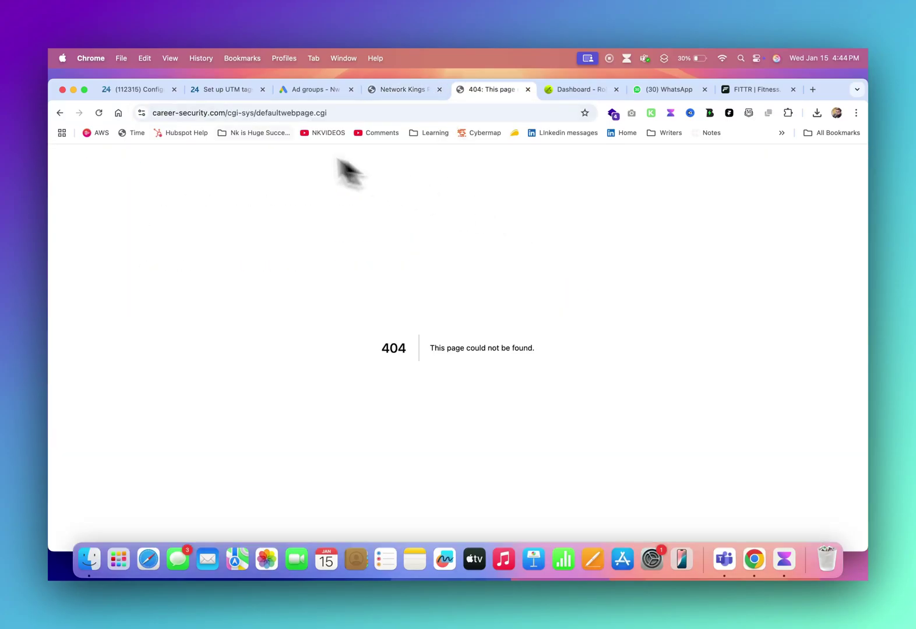
left_click_drag(225, 113, 326, 113)
key("BackSpace")
key("Return")
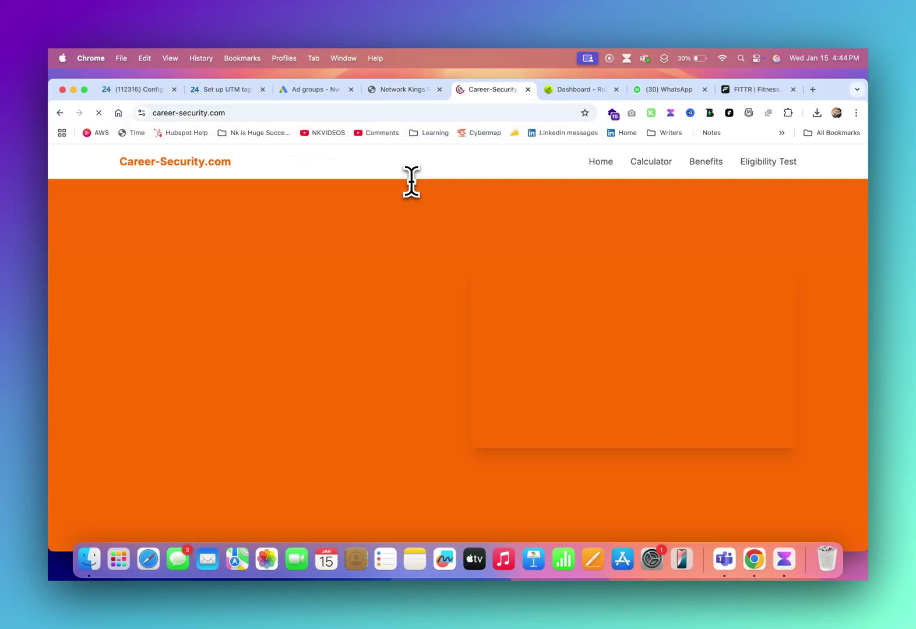
- Set the Fee Calculator's expected salary to 1100000, giving a ₹266,667 course fee
scroll(404, 318, "down", 10)
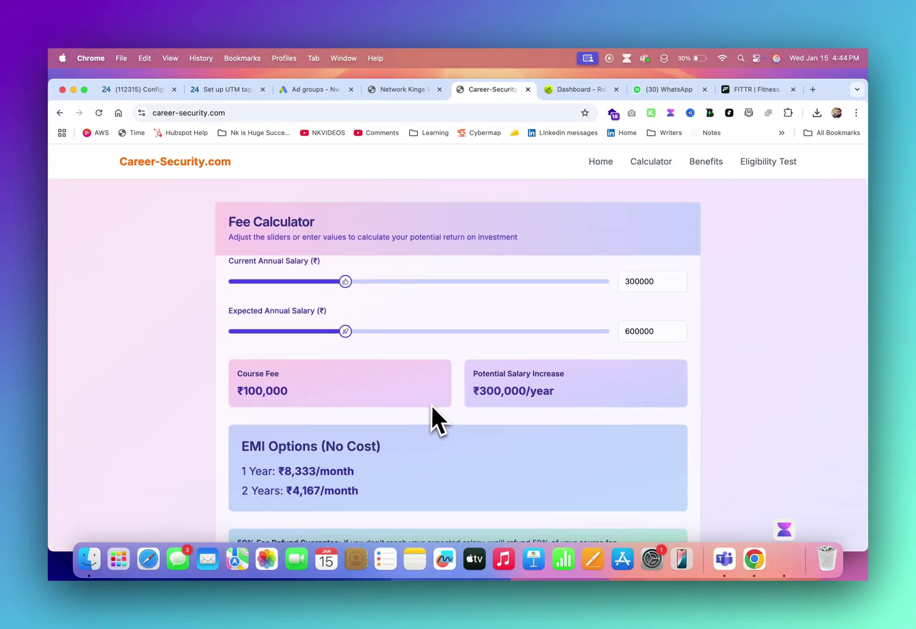
left_click_drag(347, 332, 439, 337)
scroll(514, 402, "down", 2)
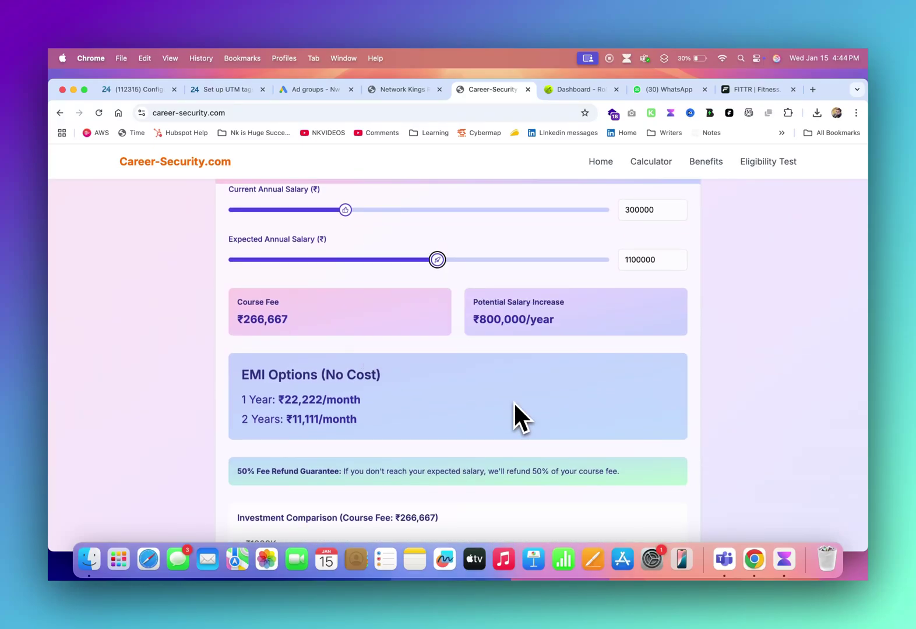
scroll(513, 402, "down", 10)
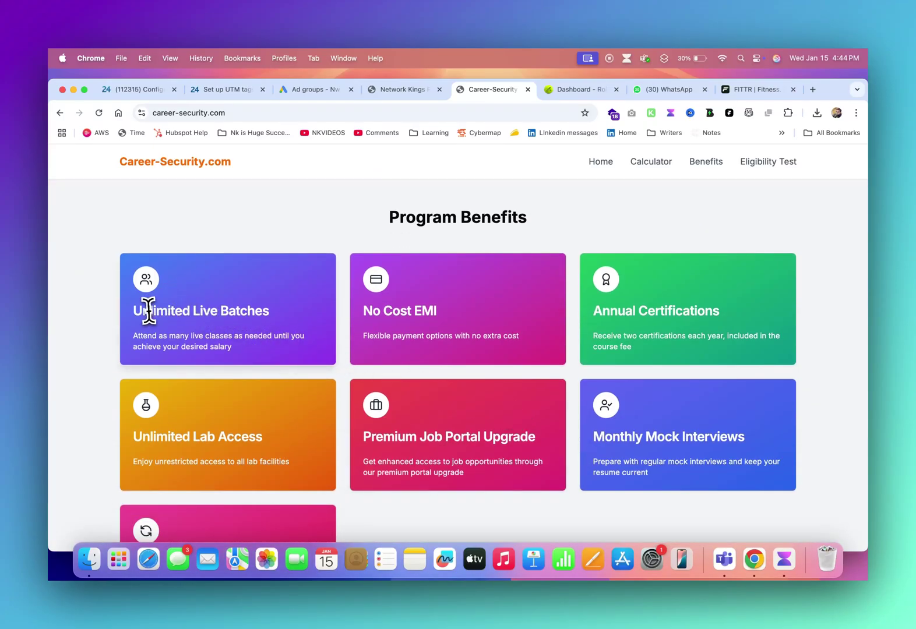
left_click_drag(149, 311, 273, 324)
left_click_drag(383, 311, 438, 312)
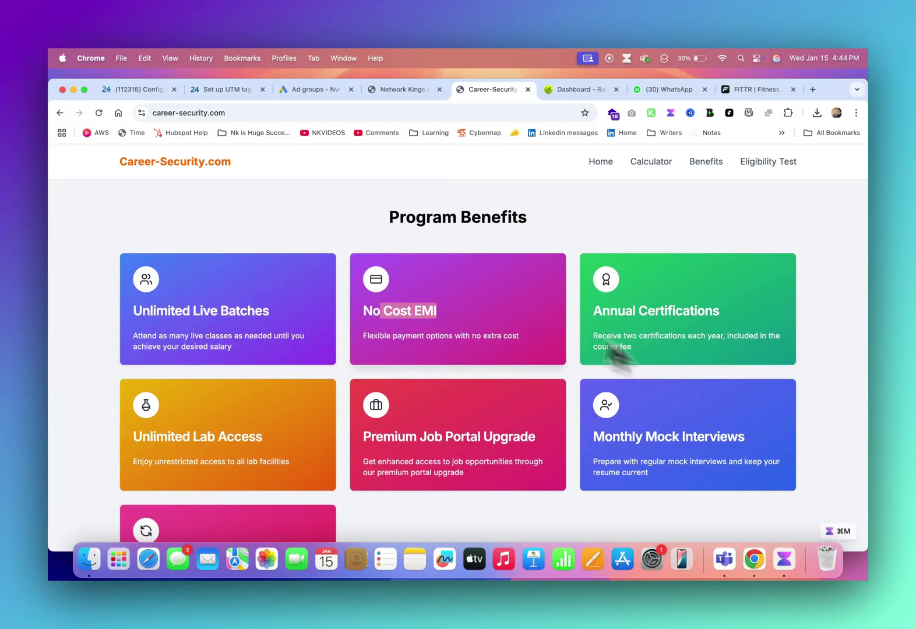
left_click(238, 113)
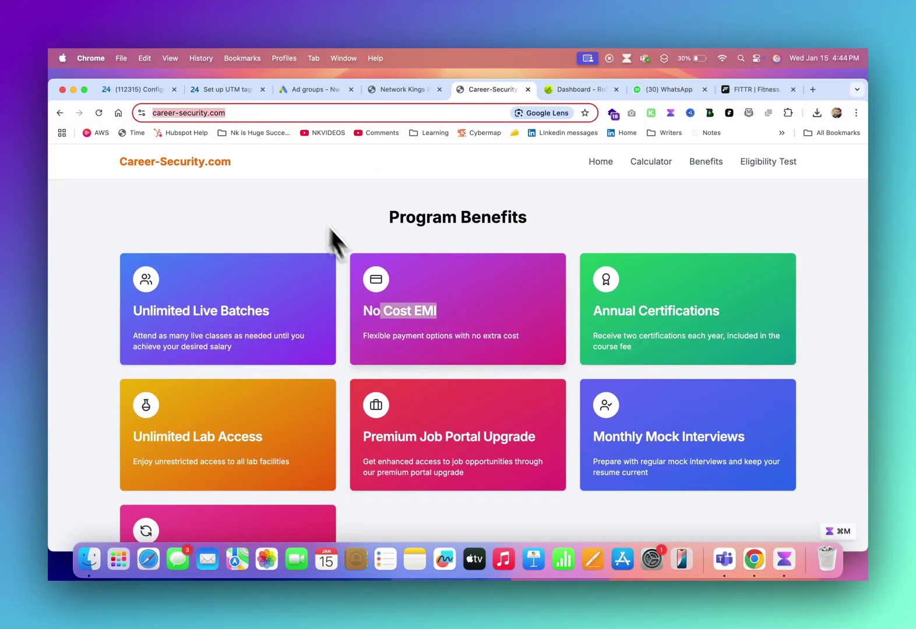
scroll(360, 264, "up", 3)
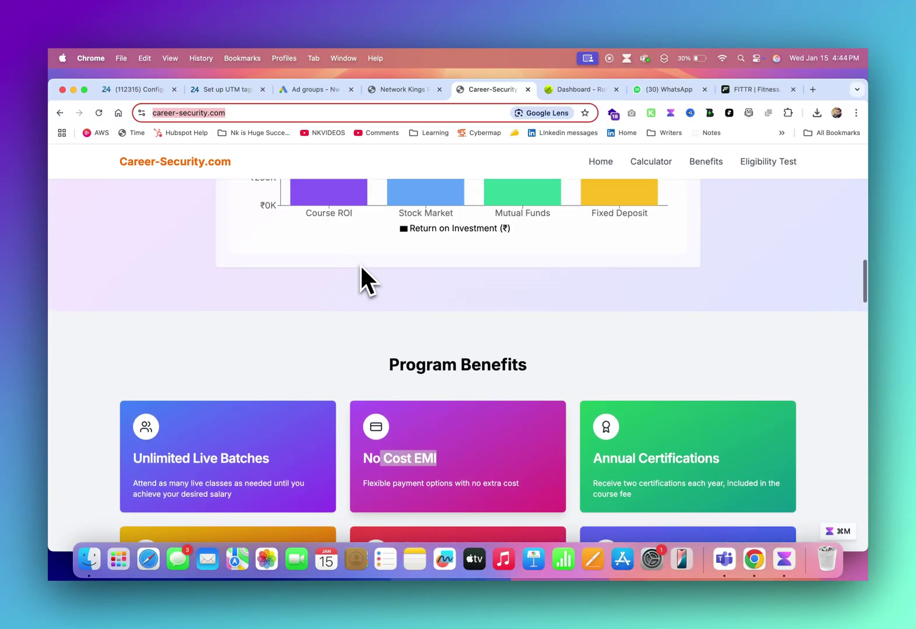
scroll(360, 264, "down", 3)
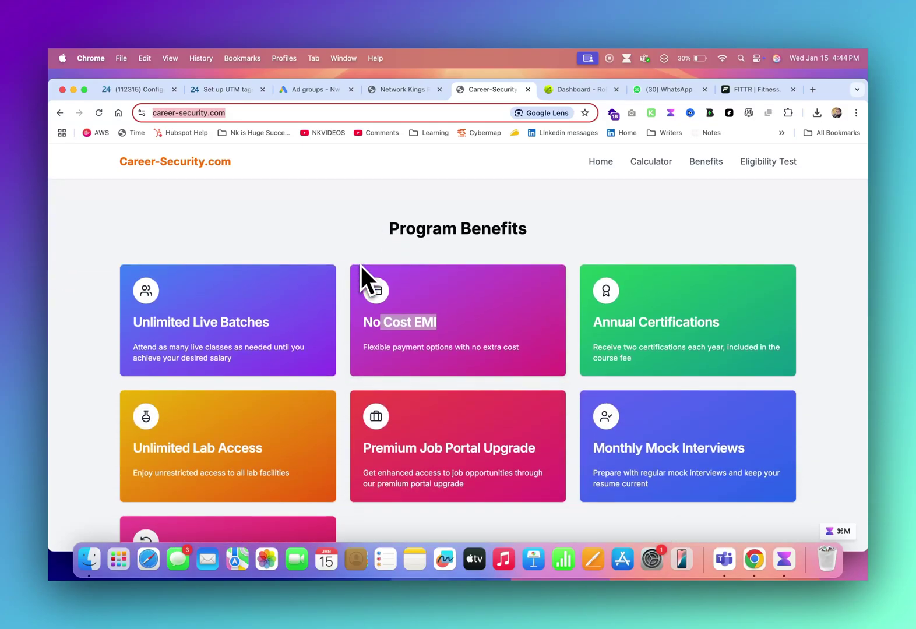
scroll(360, 264, "down", 4)
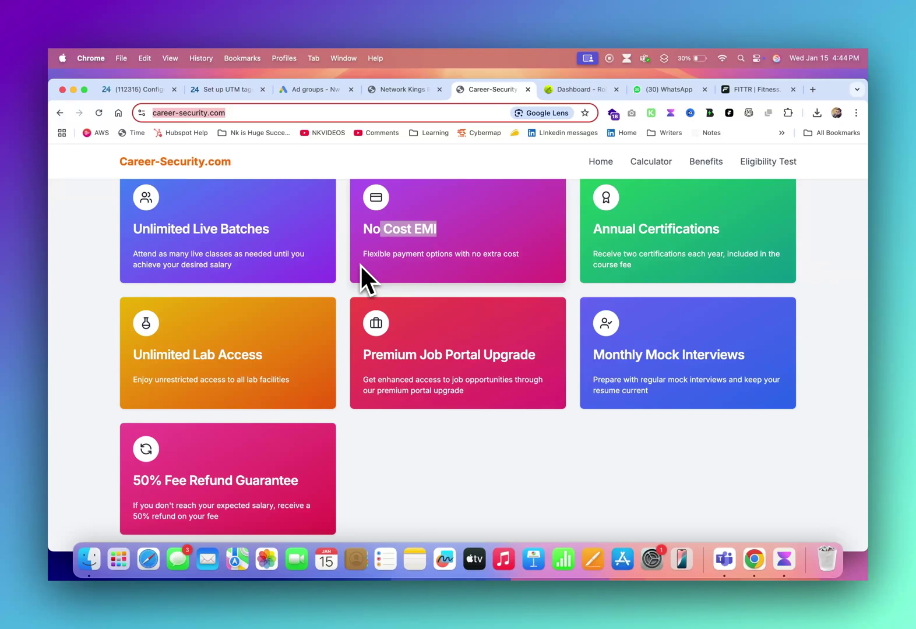
scroll(360, 264, "down", 10)
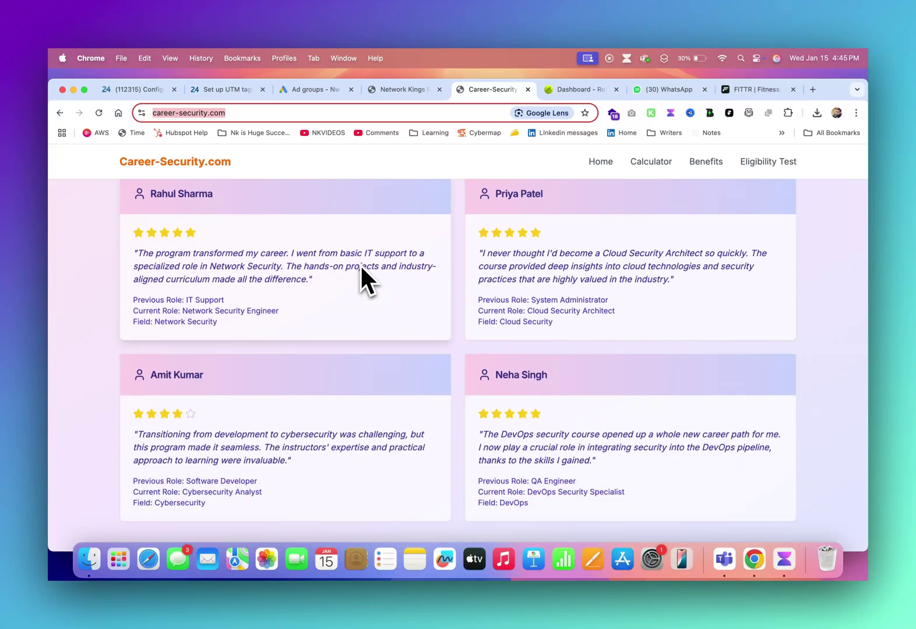
scroll(360, 264, "up", 1)
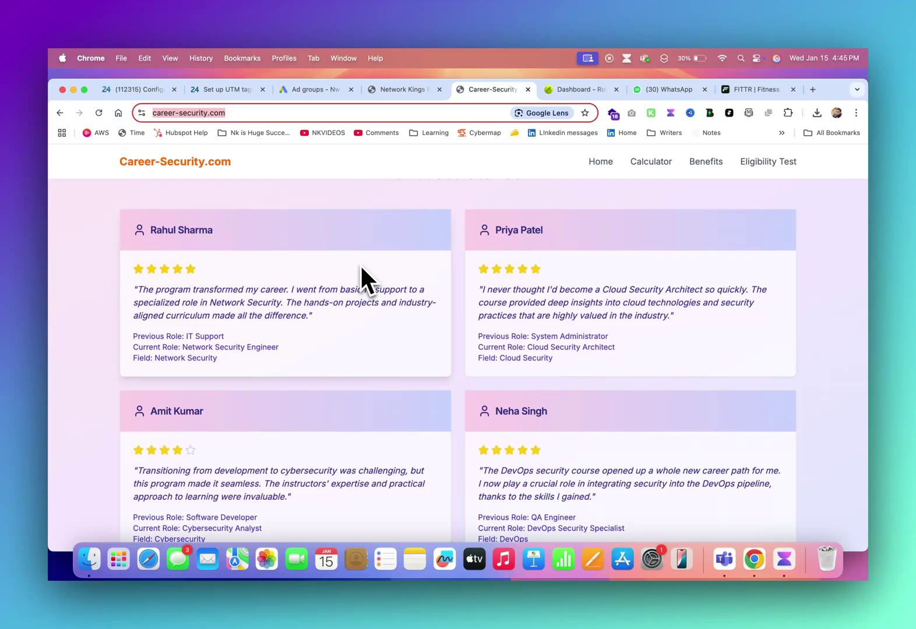
scroll(361, 264, "up", 10)
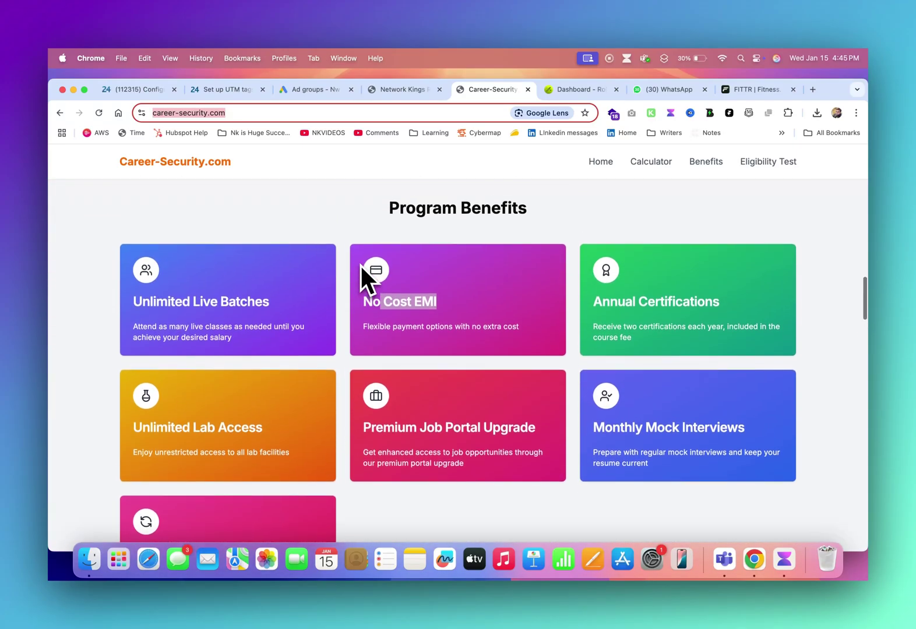
scroll(360, 264, "up", 10)
scroll(360, 264, "up", 5)
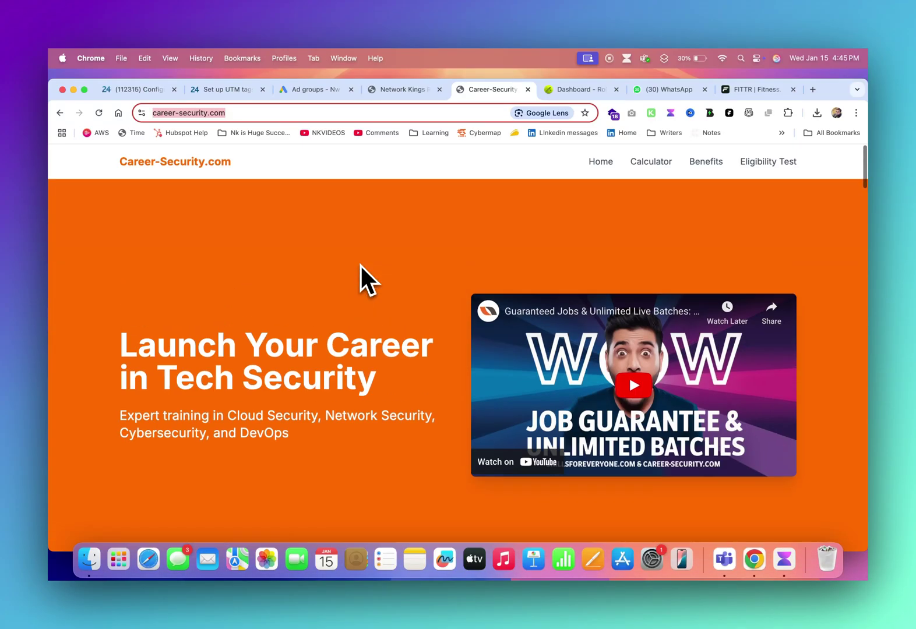